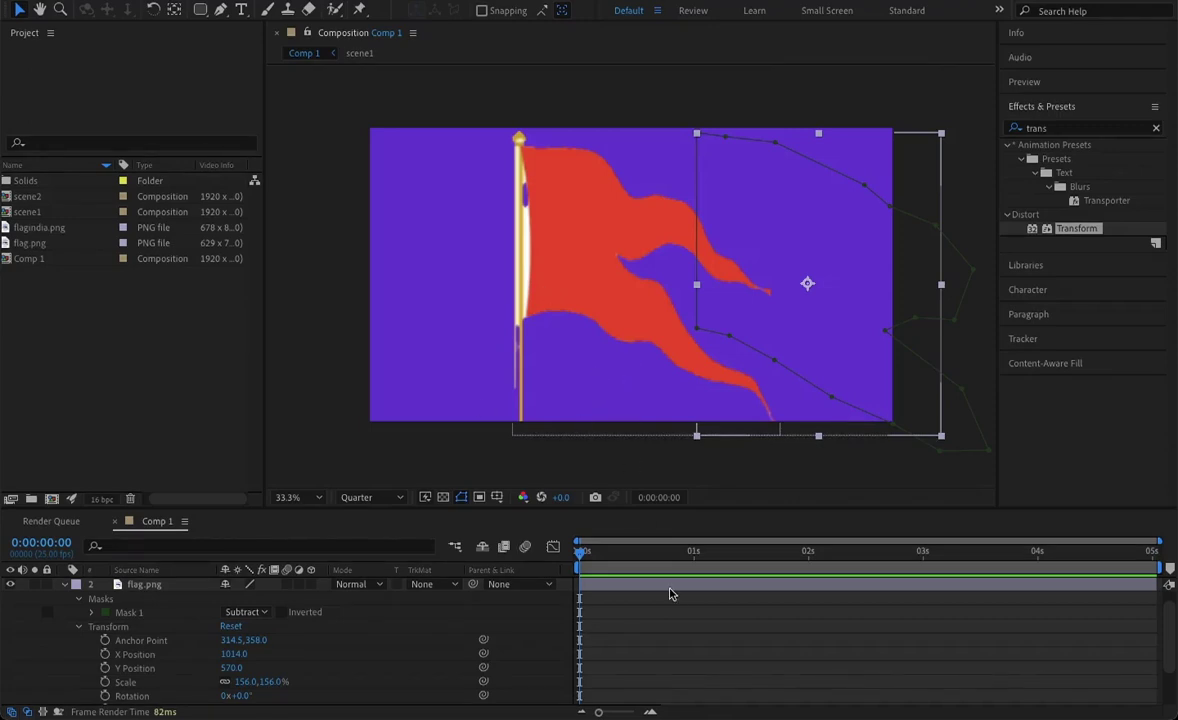
Preview the flag animation in Comp 1, then collapse the expanded layer properties
{"action": "key", "text": "space"}
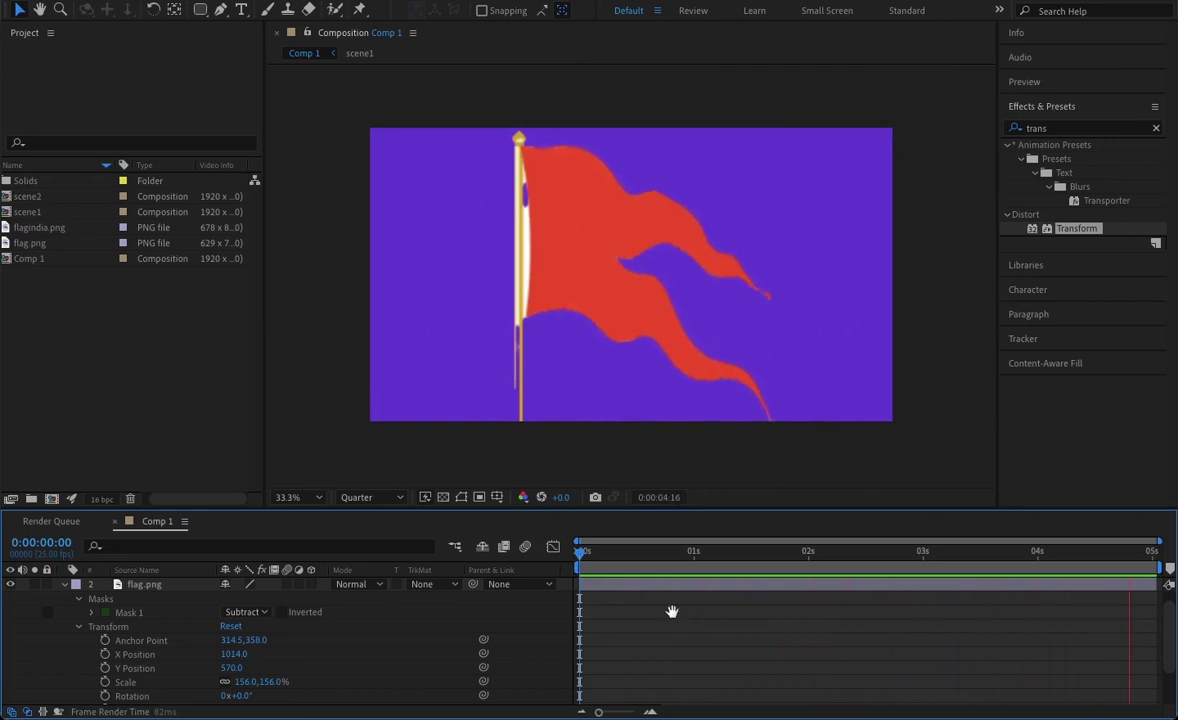
{"action": "key", "text": "space"}
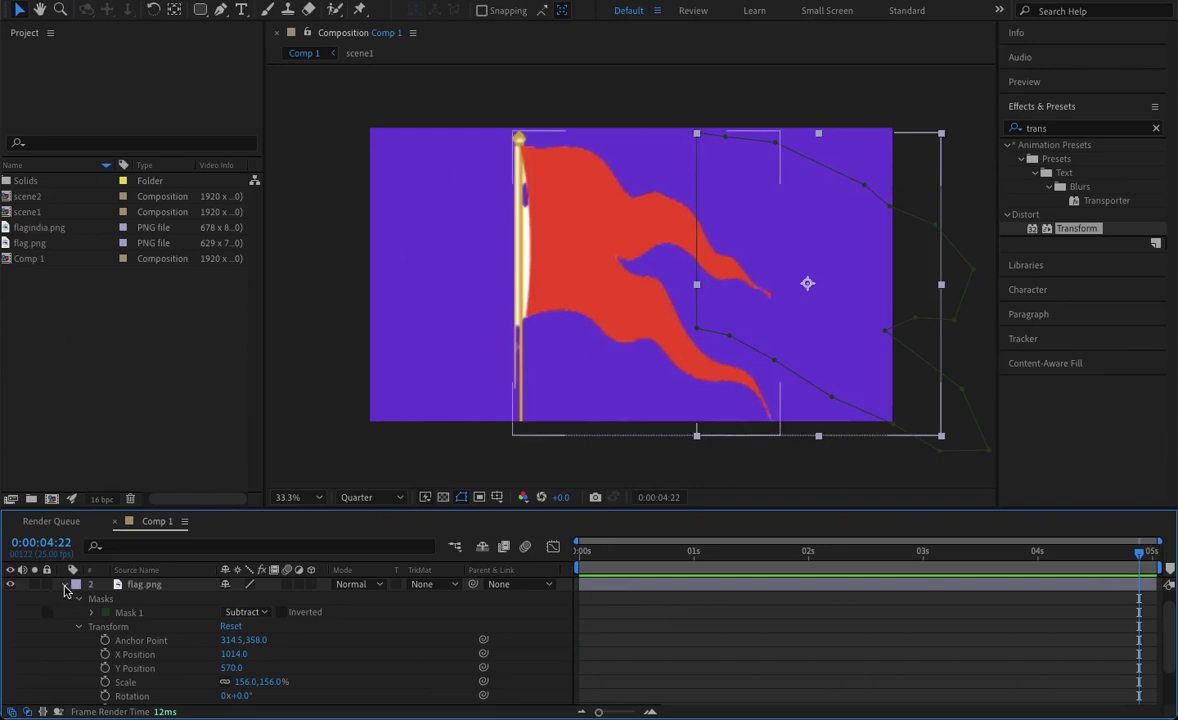
{"action": "key", "text": "ctrl+grave"}
Hide the two existing flag.png layers in the timeline
{"action": "left_click", "coordinate": [142, 383]}
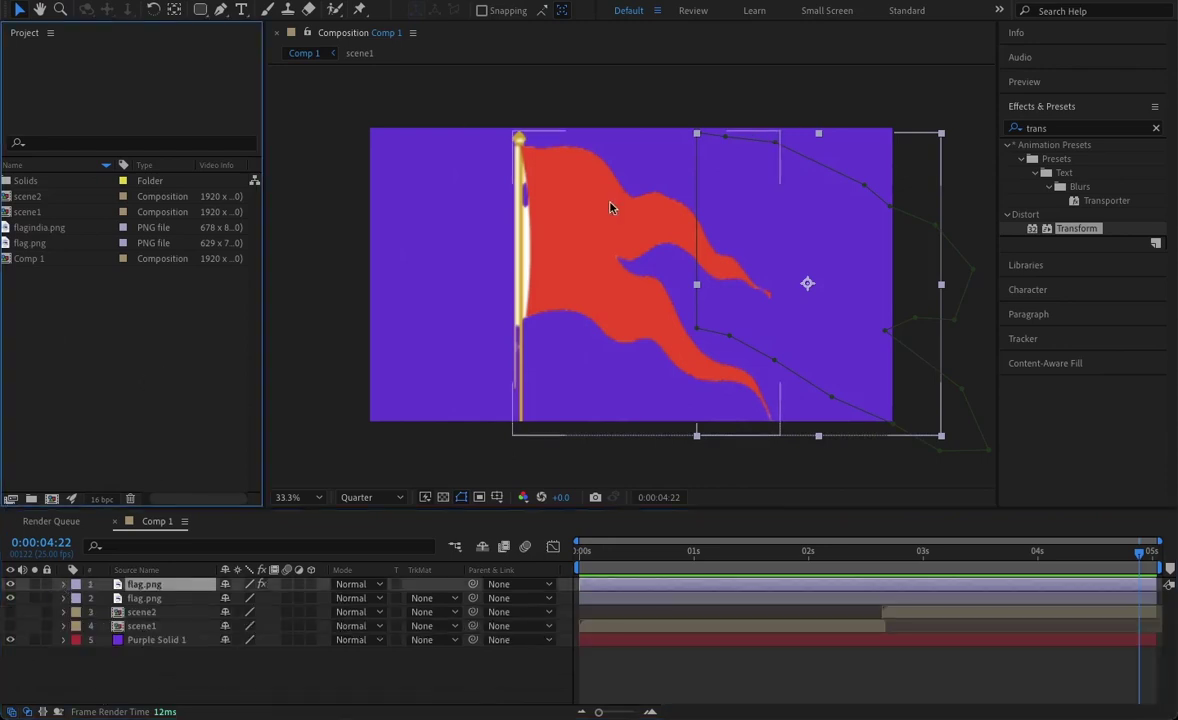
{"action": "left_click", "coordinate": [34, 244]}
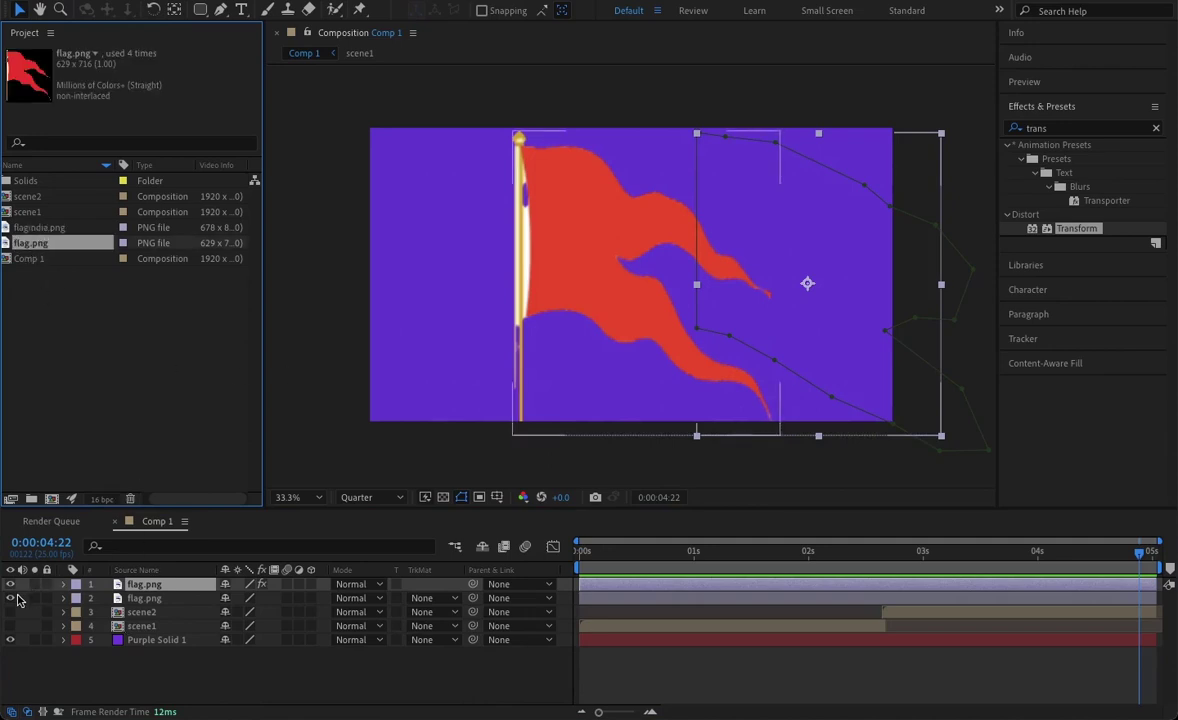
{"action": "left_click", "coordinate": [10, 584]}
{"action": "left_click", "coordinate": [10, 598]}
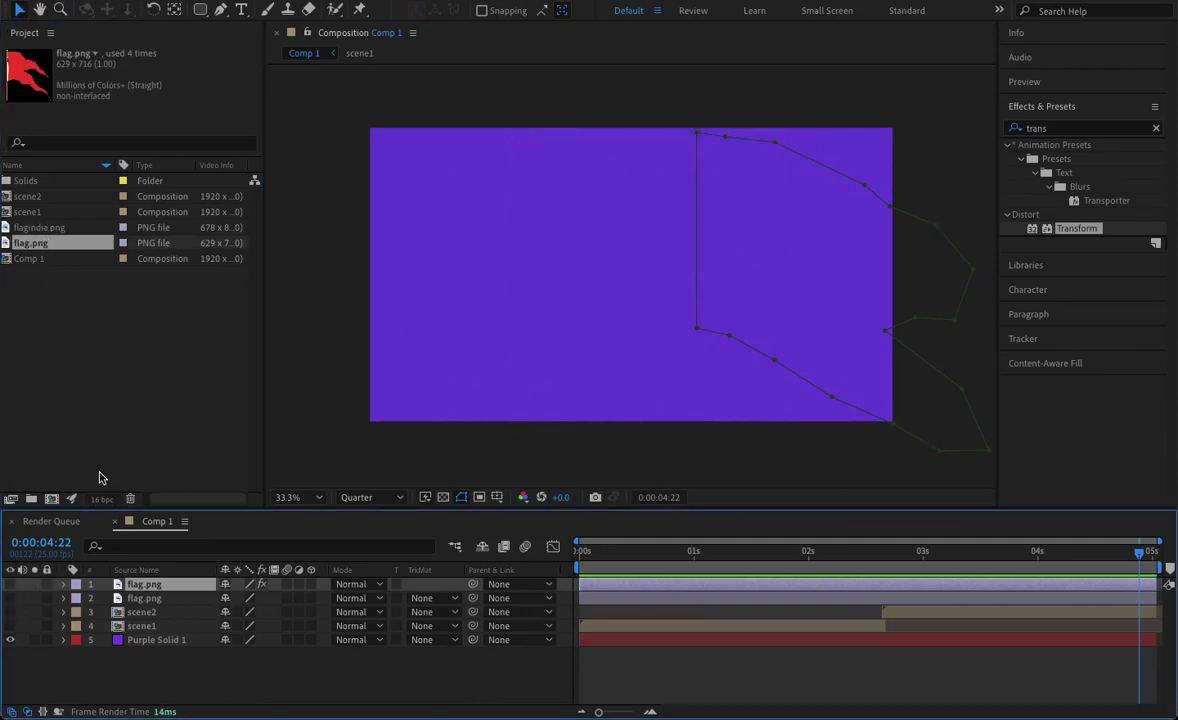
Add flag.png from the Project panel as the top layer and scale it to 145%
{"action": "left_click", "coordinate": [140, 345]}
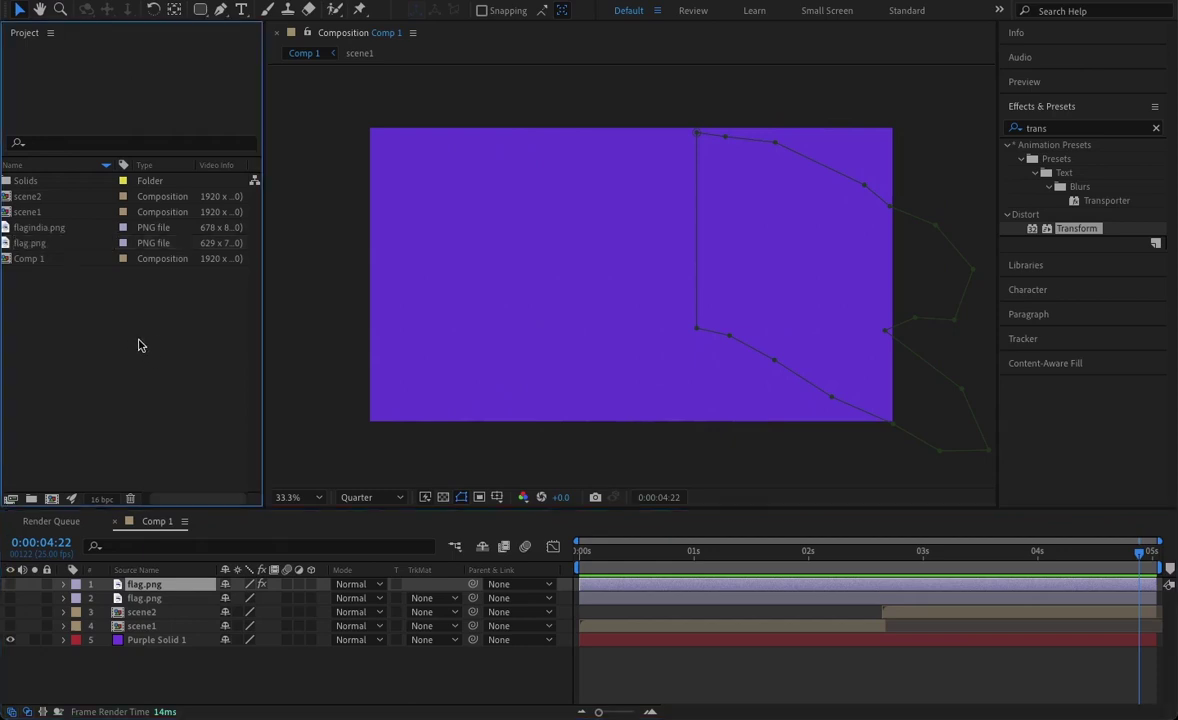
{"action": "left_click", "coordinate": [38, 243]}
{"action": "left_click_drag", "start_coordinate": [42, 248], "coordinate": [124, 588]}
{"action": "key", "text": "s"}
{"action": "left_click_drag", "start_coordinate": [242, 600], "coordinate": [280, 599]}
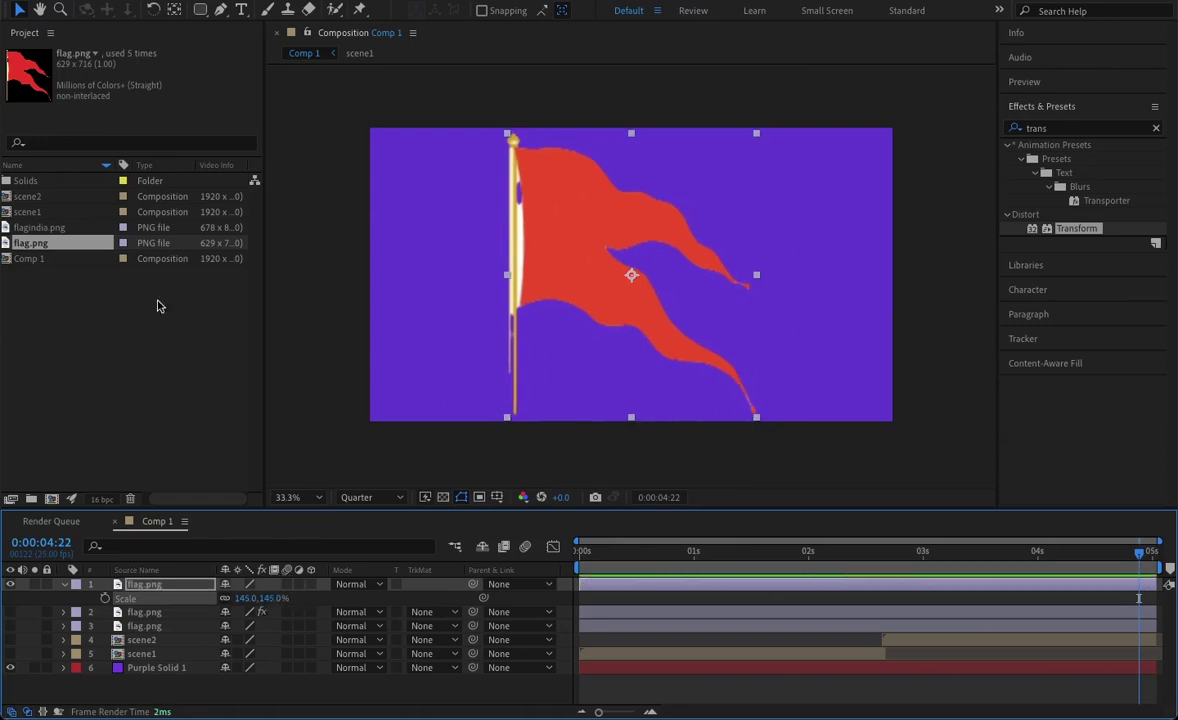
{"action": "left_click", "coordinate": [110, 392]}
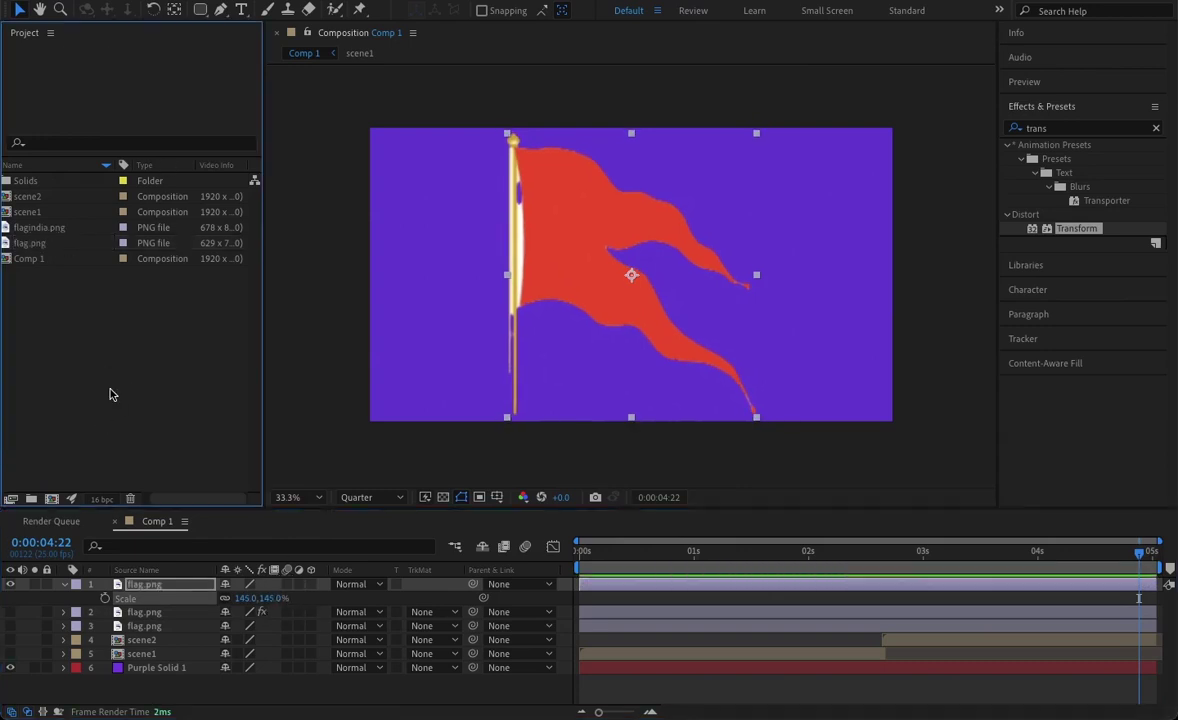
On the new flag layer, start a Pen mask at the flag's top, down the pole, along the lower edge
{"action": "left_click", "coordinate": [157, 585]}
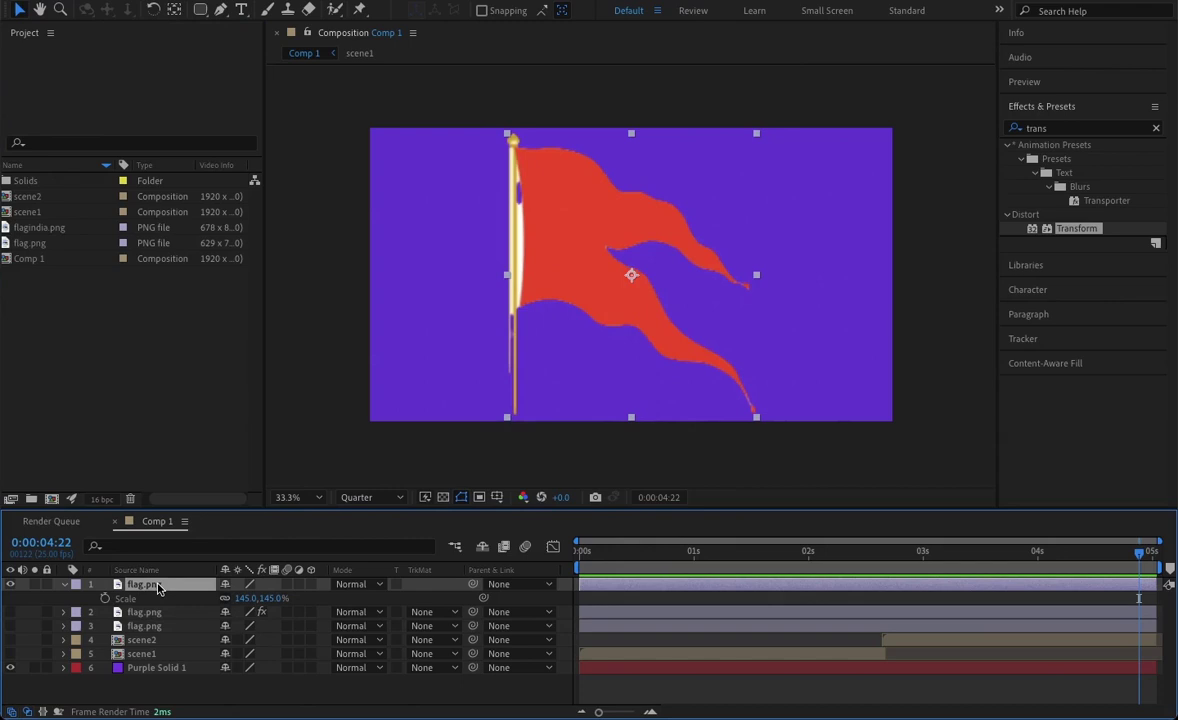
{"action": "left_click", "coordinate": [220, 11]}
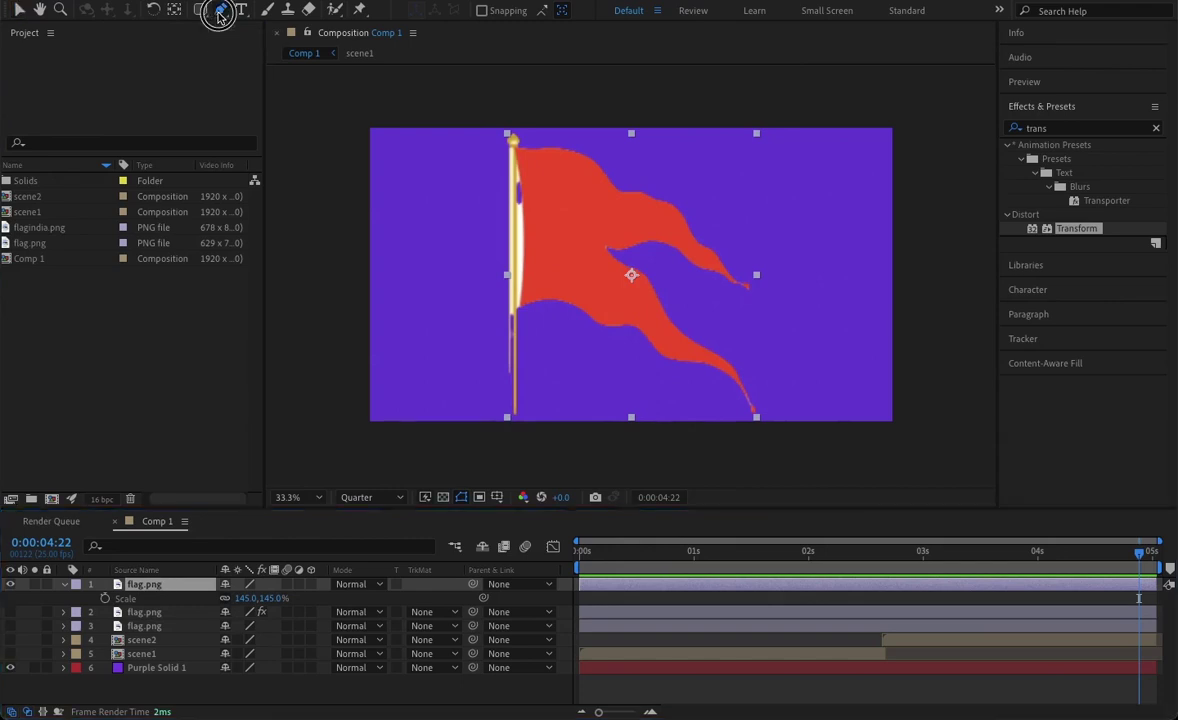
{"action": "left_click", "coordinate": [528, 135]}
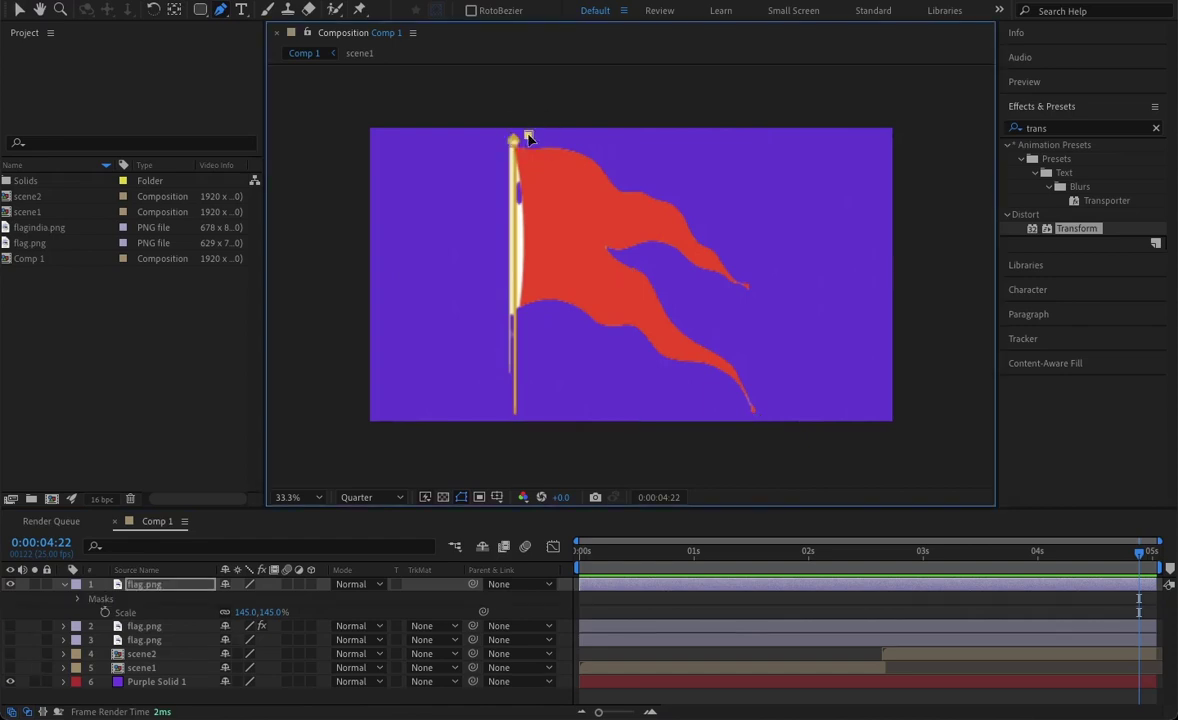
{"action": "left_click", "coordinate": [528, 322]}
{"action": "left_click", "coordinate": [560, 320]}
{"action": "left_click", "coordinate": [609, 338]}
{"action": "left_click", "coordinate": [636, 363]}
{"action": "left_click", "coordinate": [710, 399]}
{"action": "left_click", "coordinate": [734, 416]}
{"action": "left_click", "coordinate": [743, 432]}
Continue the mask around the streamer, up the right edge and along the top, closing it
{"action": "left_click", "coordinate": [784, 410]}
{"action": "left_click", "coordinate": [753, 343]}
{"action": "left_click", "coordinate": [737, 312]}
{"action": "left_click", "coordinate": [769, 287]}
{"action": "left_click", "coordinate": [737, 222]}
{"action": "left_click", "coordinate": [698, 180]}
{"action": "left_click", "coordinate": [625, 160]}
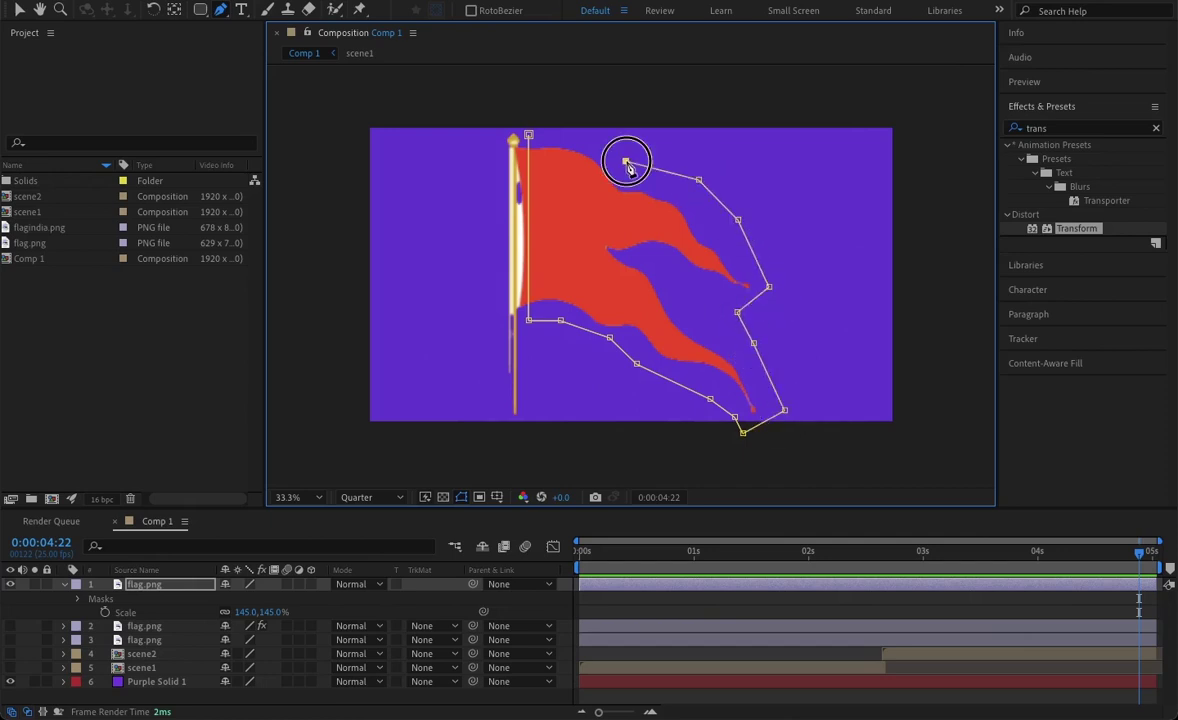
{"action": "left_click", "coordinate": [575, 132]}
{"action": "left_click", "coordinate": [528, 134]}
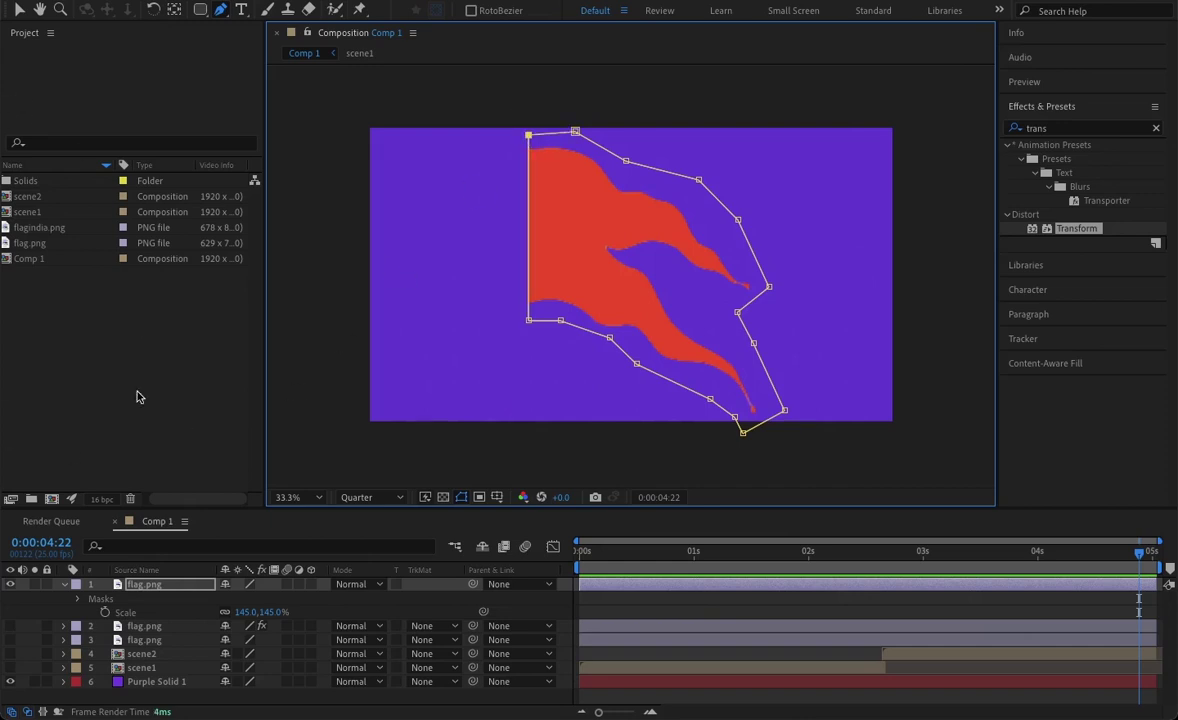
Duplicate the masked flag layer and set the duplicate's Mask 1 mode to Subtract
{"action": "left_click", "coordinate": [148, 584]}
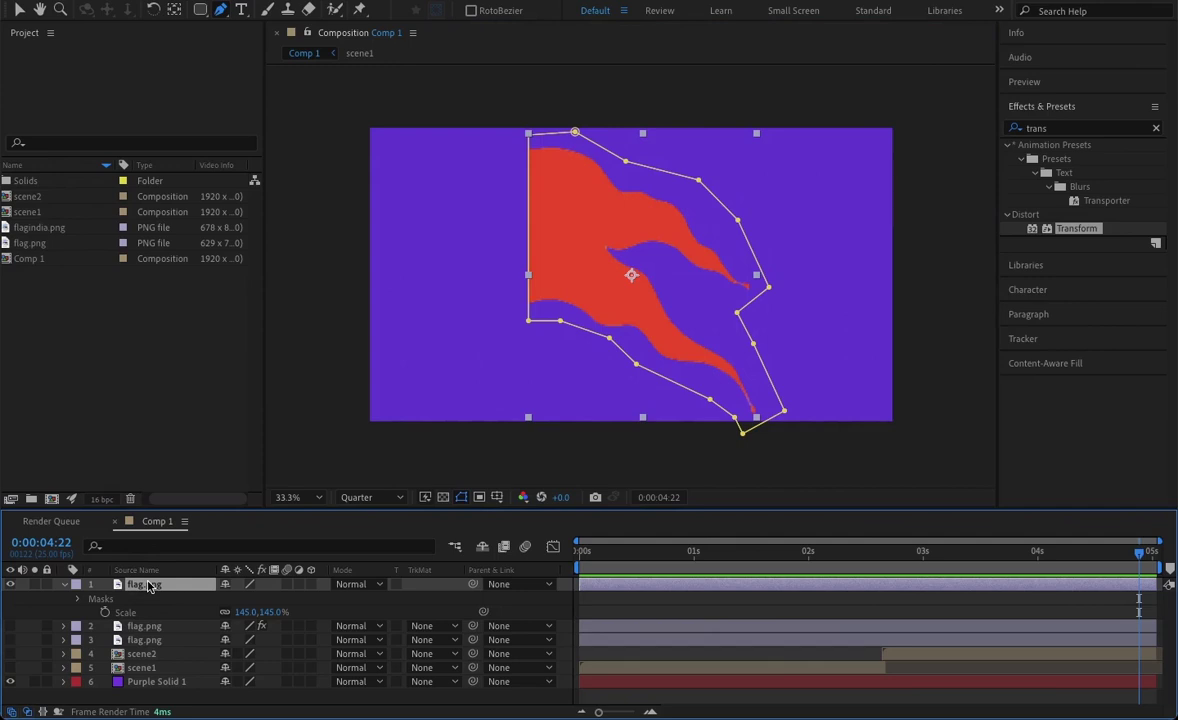
{"action": "key", "text": "ctrl+d"}
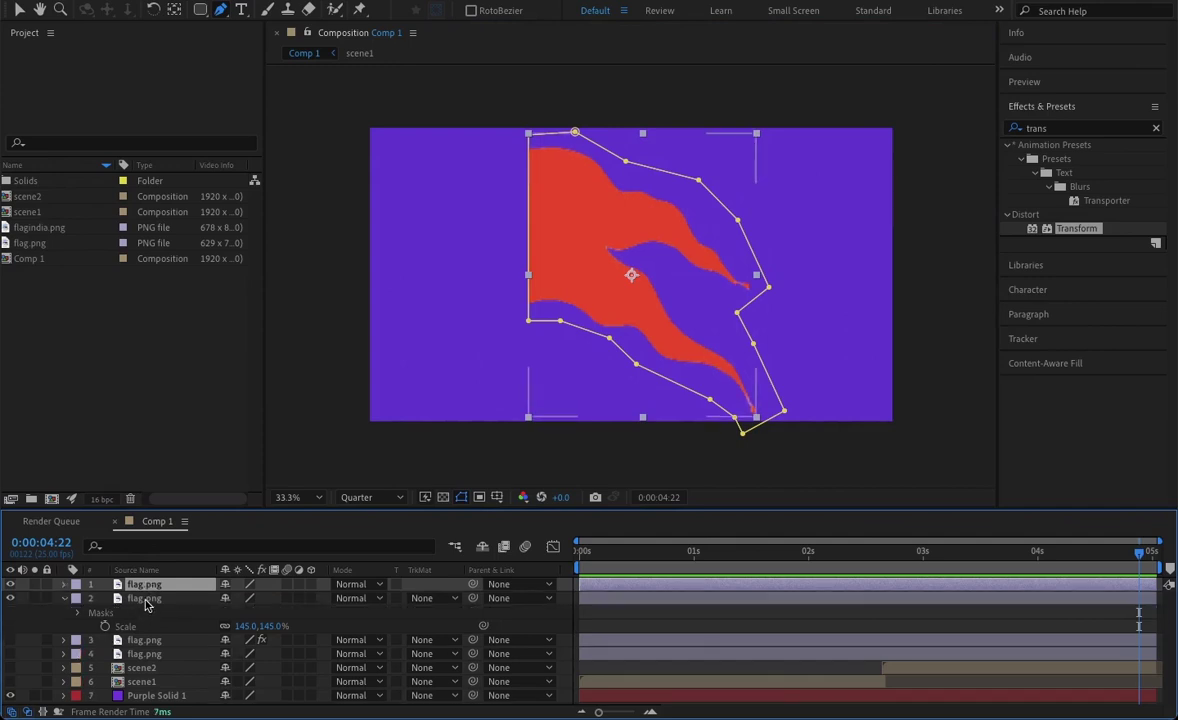
{"action": "left_click", "coordinate": [140, 598]}
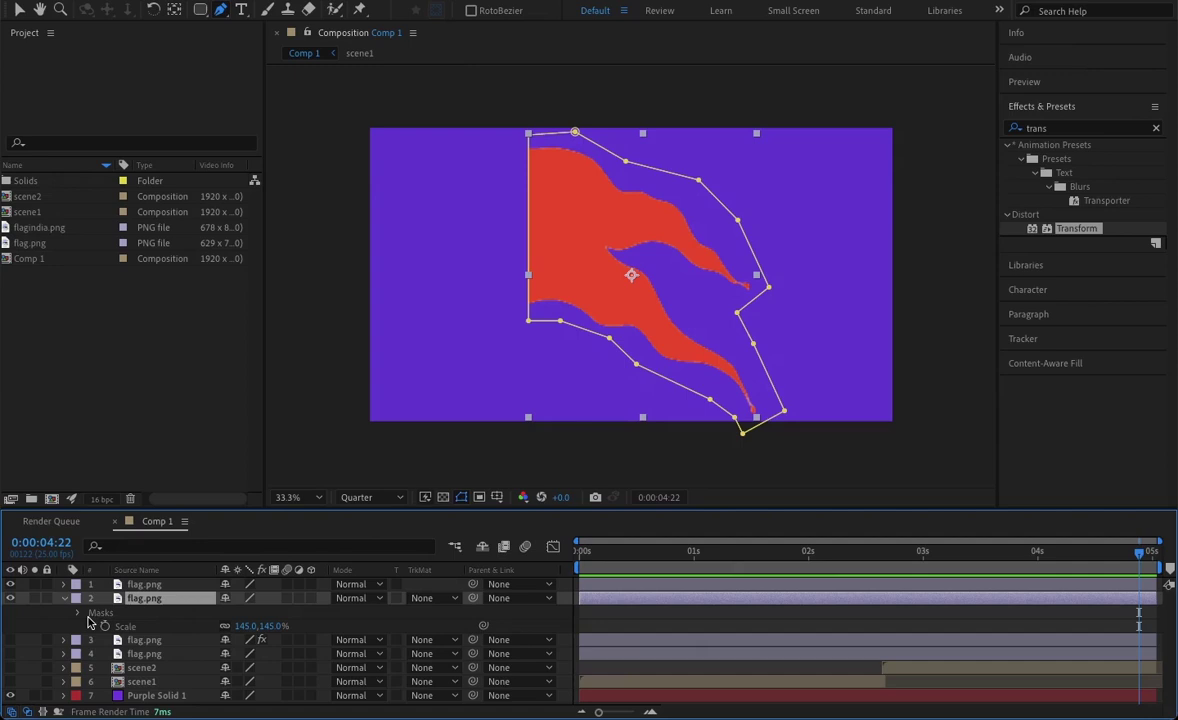
{"action": "left_click", "coordinate": [78, 614]}
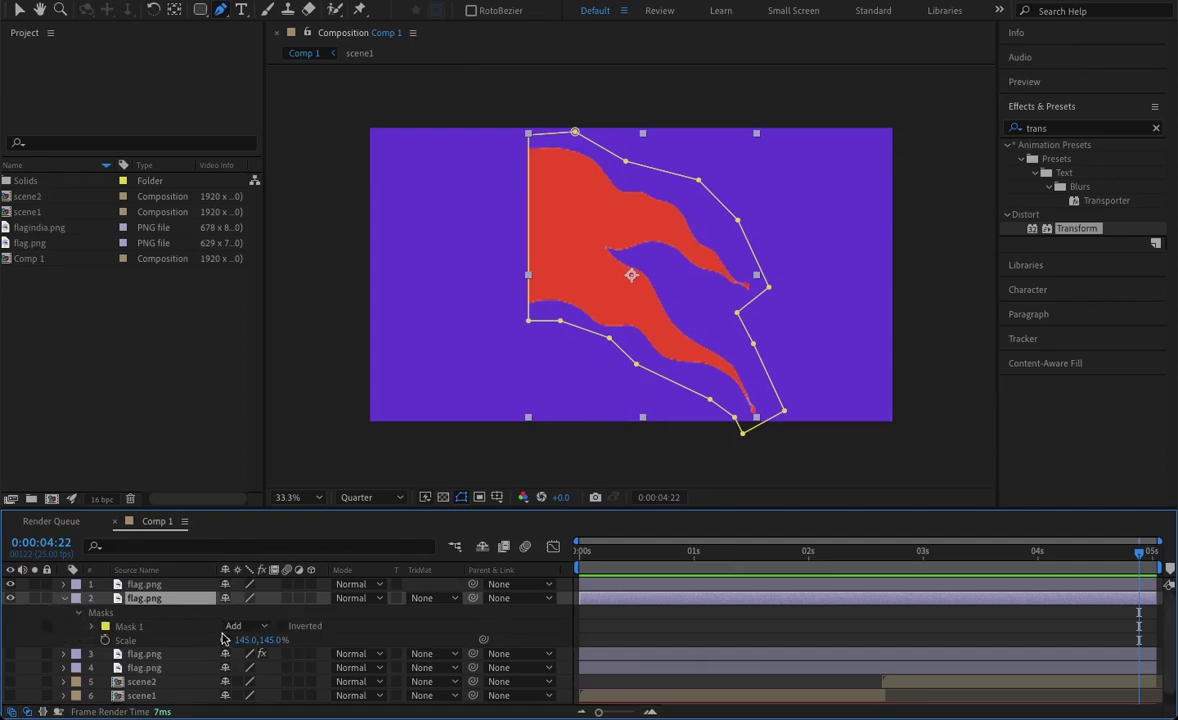
{"action": "left_click", "coordinate": [266, 627]}
{"action": "left_click", "coordinate": [265, 632]}
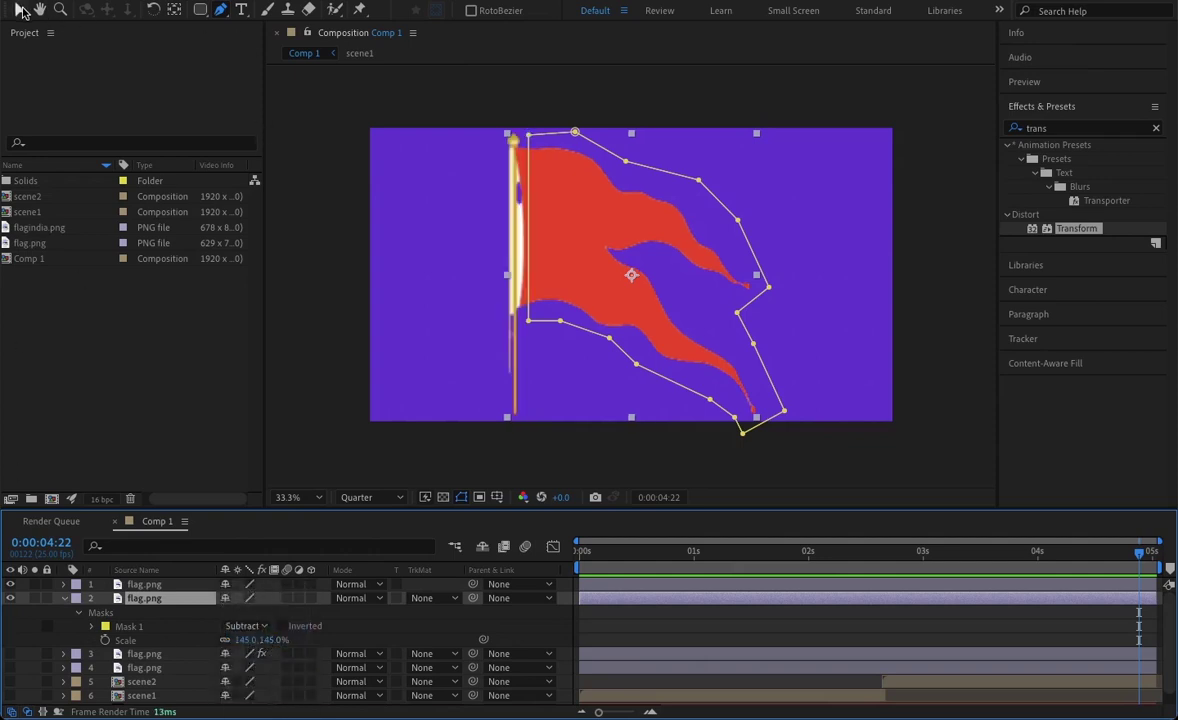
Return to the Selection tool and select the top flag layer, leaving its name unchanged
{"action": "left_click", "coordinate": [18, 9]}
{"action": "left_click", "coordinate": [295, 235]}
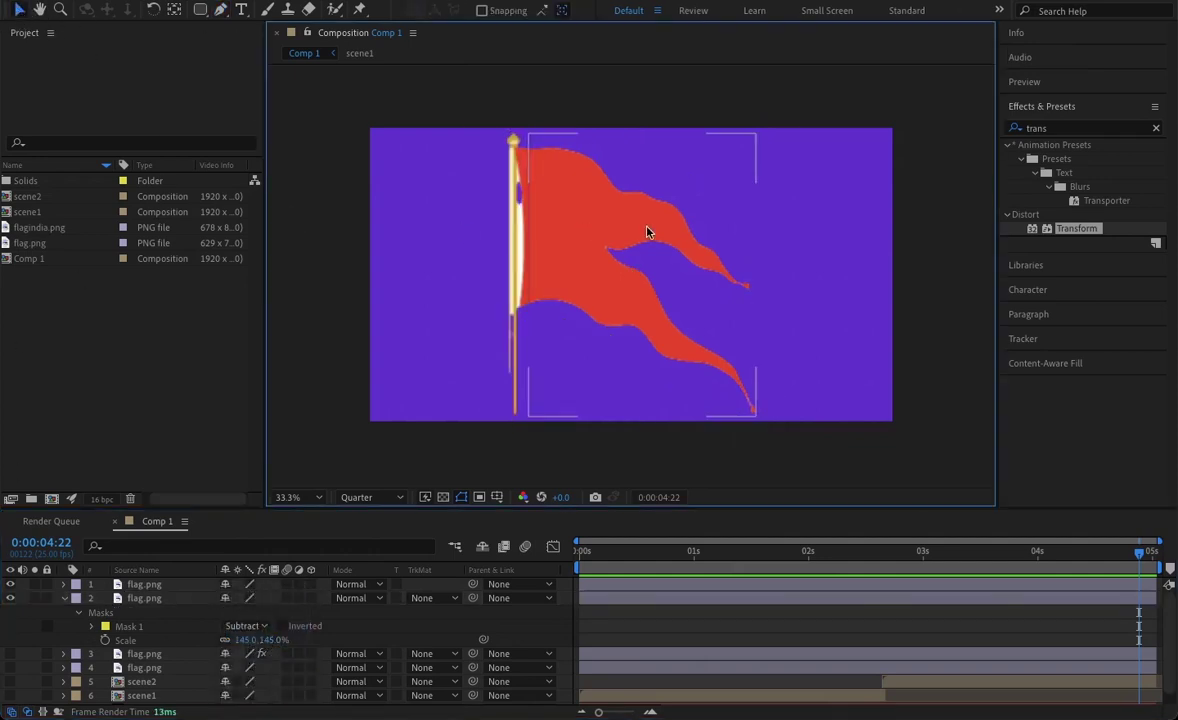
{"action": "left_click", "coordinate": [569, 246]}
{"action": "key", "text": "Return"}
{"action": "left_click", "coordinate": [973, 260]}
{"action": "left_click", "coordinate": [597, 261]}
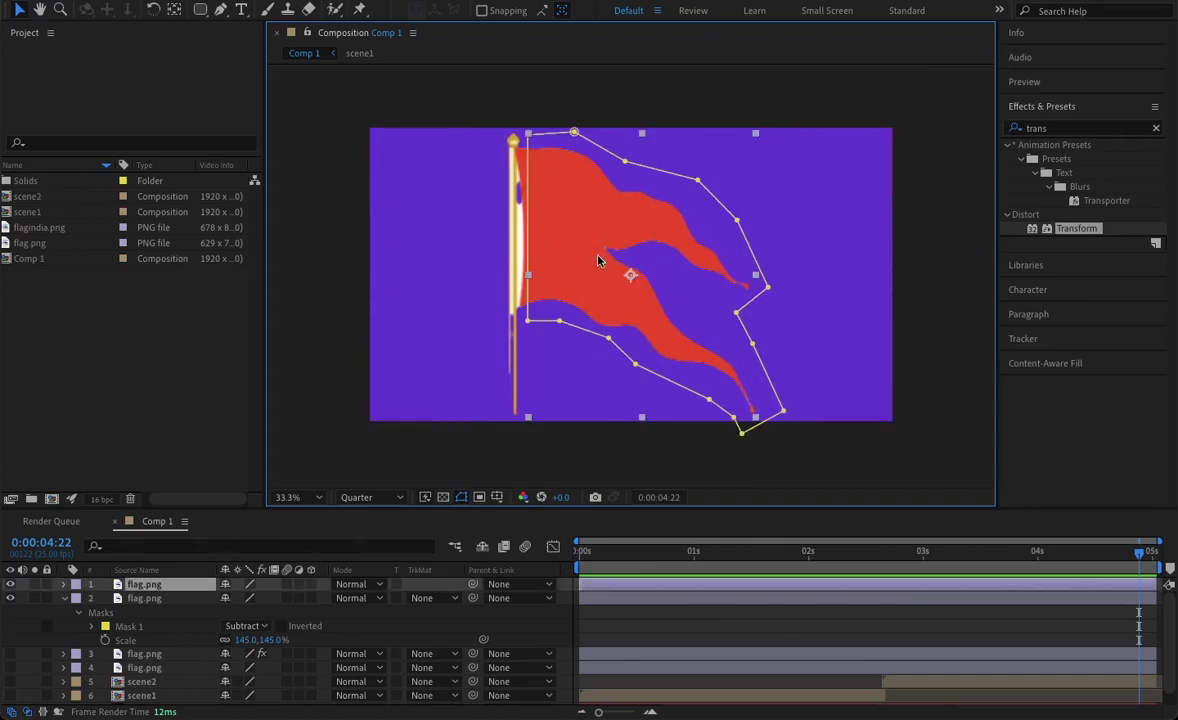
{"action": "left_click", "coordinate": [928, 240]}
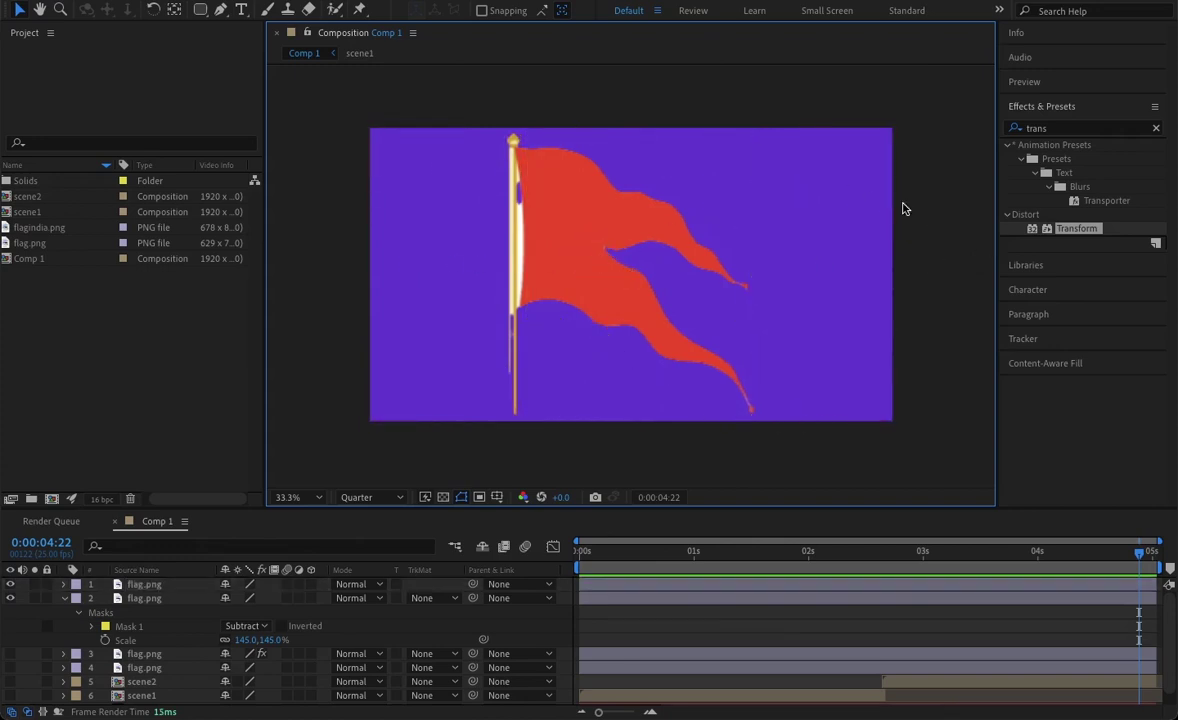
{"action": "left_click", "coordinate": [622, 281]}
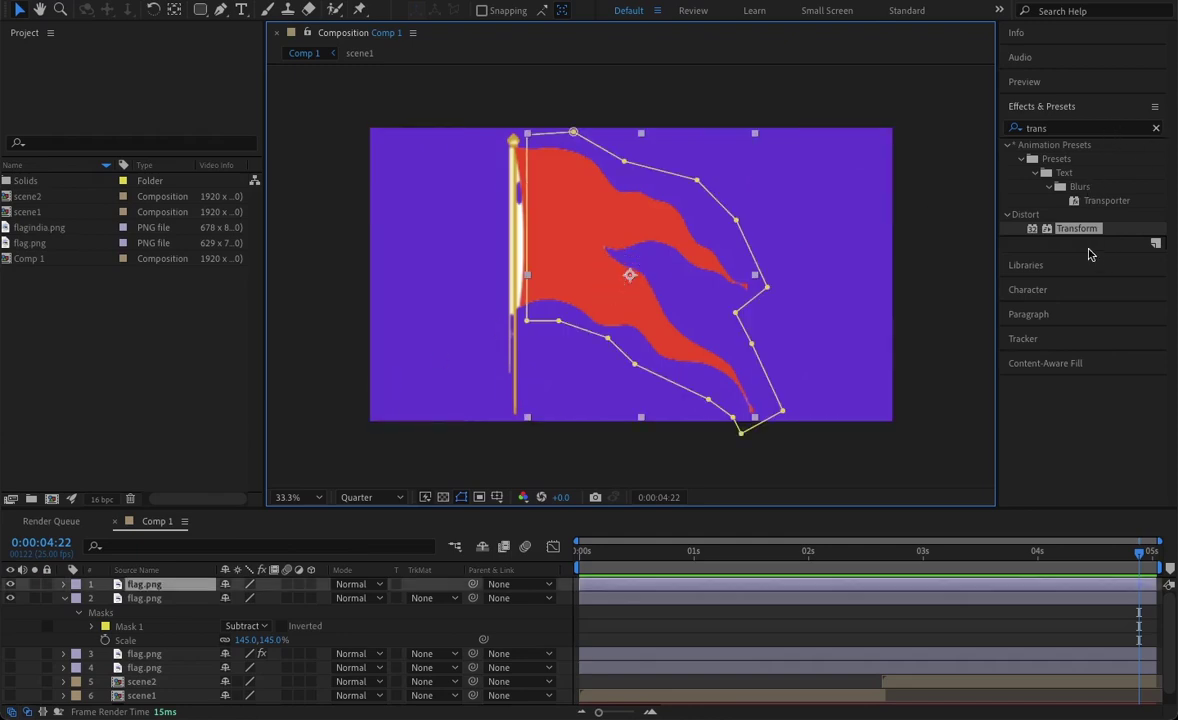
Apply Wave Warp to the top flag with Wave Width 100 and move the playhead back to 0
{"action": "left_click", "coordinate": [1157, 130]}
{"action": "left_click", "coordinate": [1123, 129]}
{"action": "type", "text": "wave"}
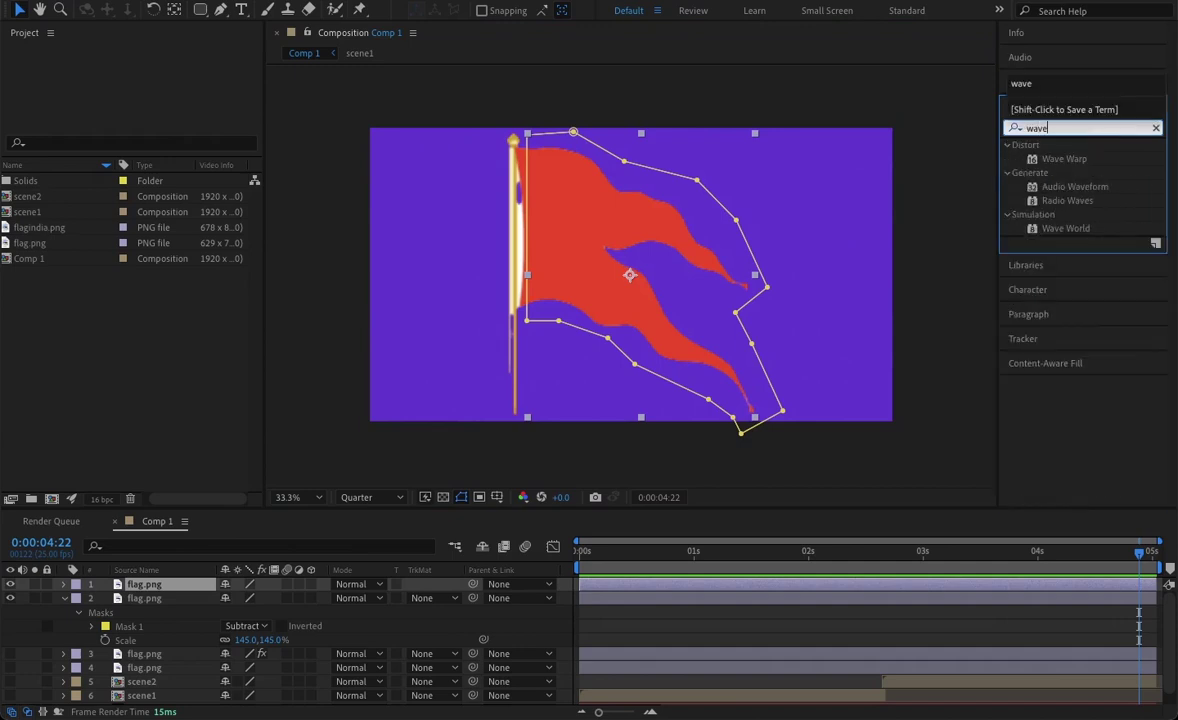
{"action": "left_click_drag", "start_coordinate": [1072, 162], "coordinate": [658, 260]}
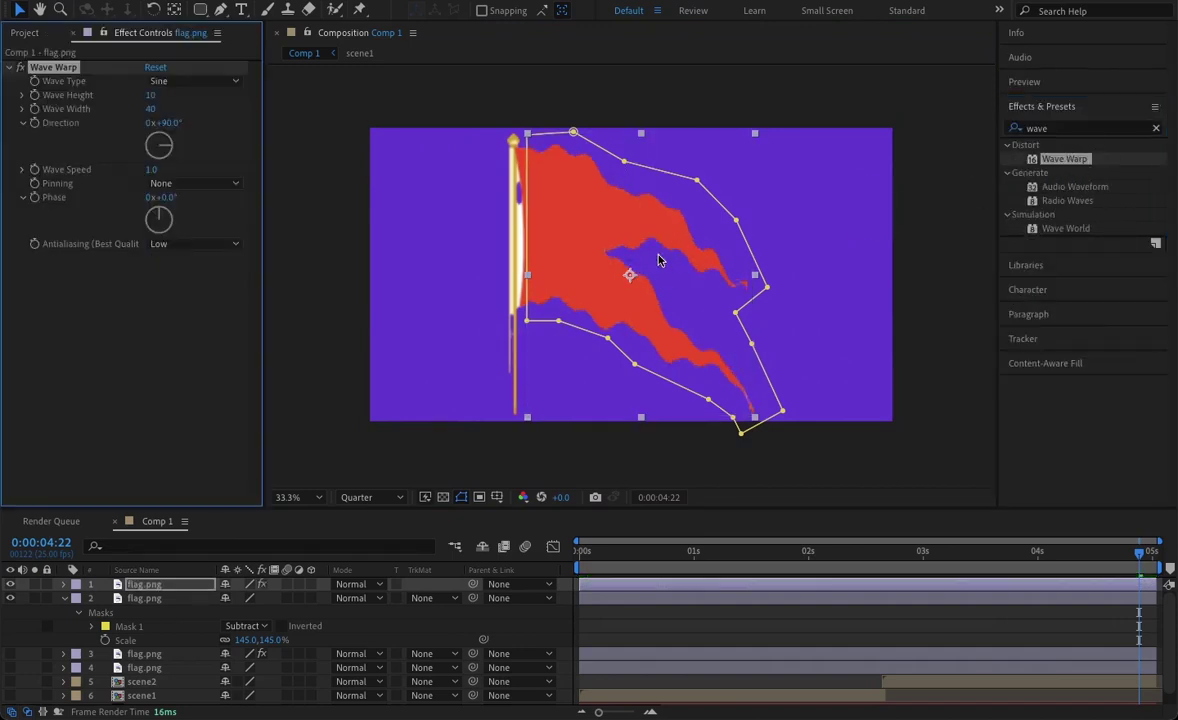
{"action": "left_click", "coordinate": [152, 109]}
{"action": "key", "text": "Return"}
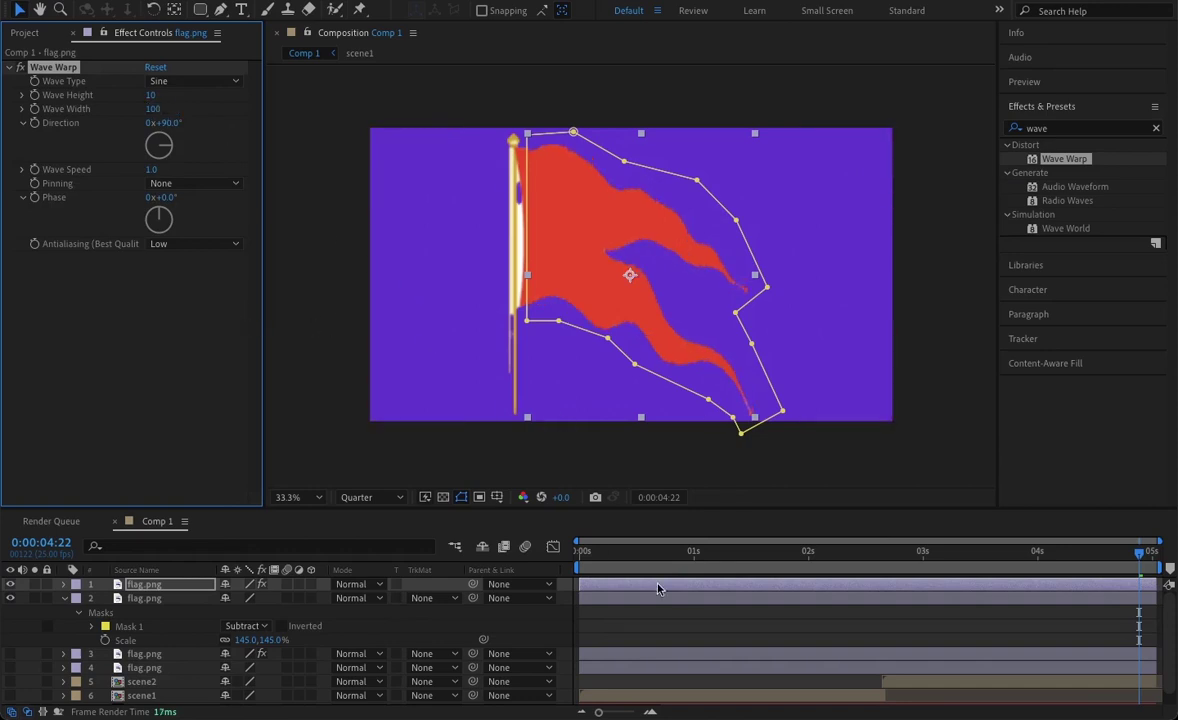
{"action": "left_click_drag", "start_coordinate": [1141, 556], "coordinate": [505, 480]}
{"action": "key", "text": "space"}
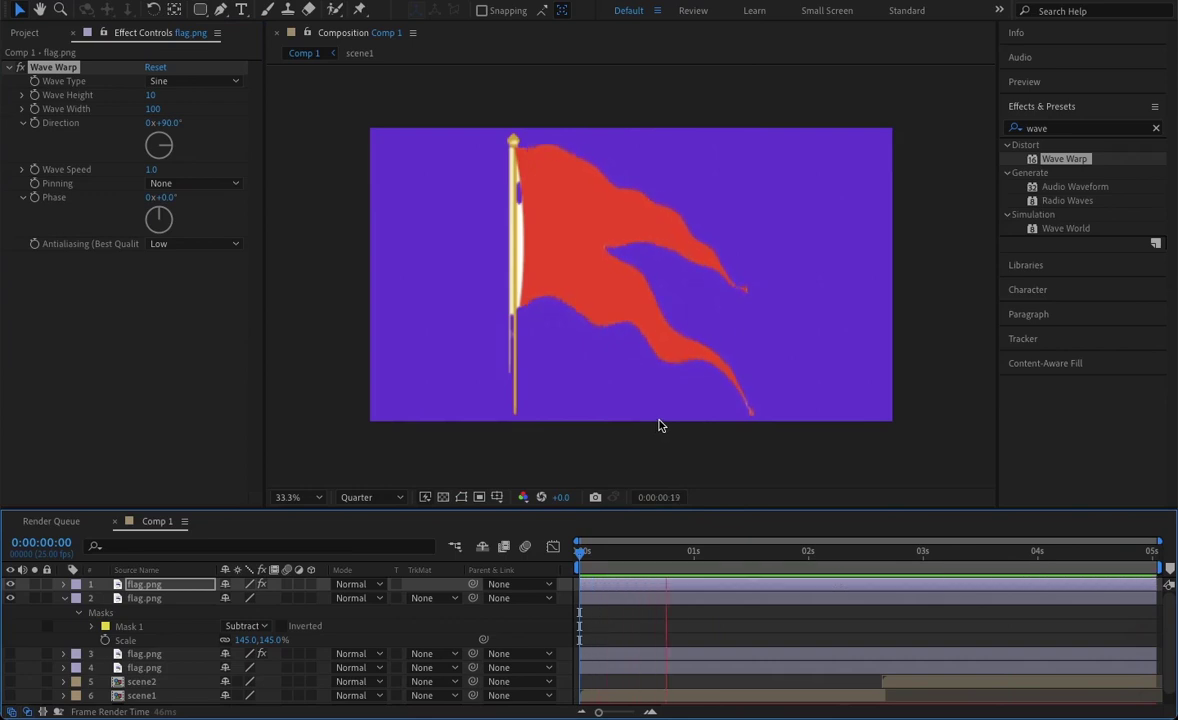
{"action": "key", "text": "space"}
{"action": "key", "text": "space"}
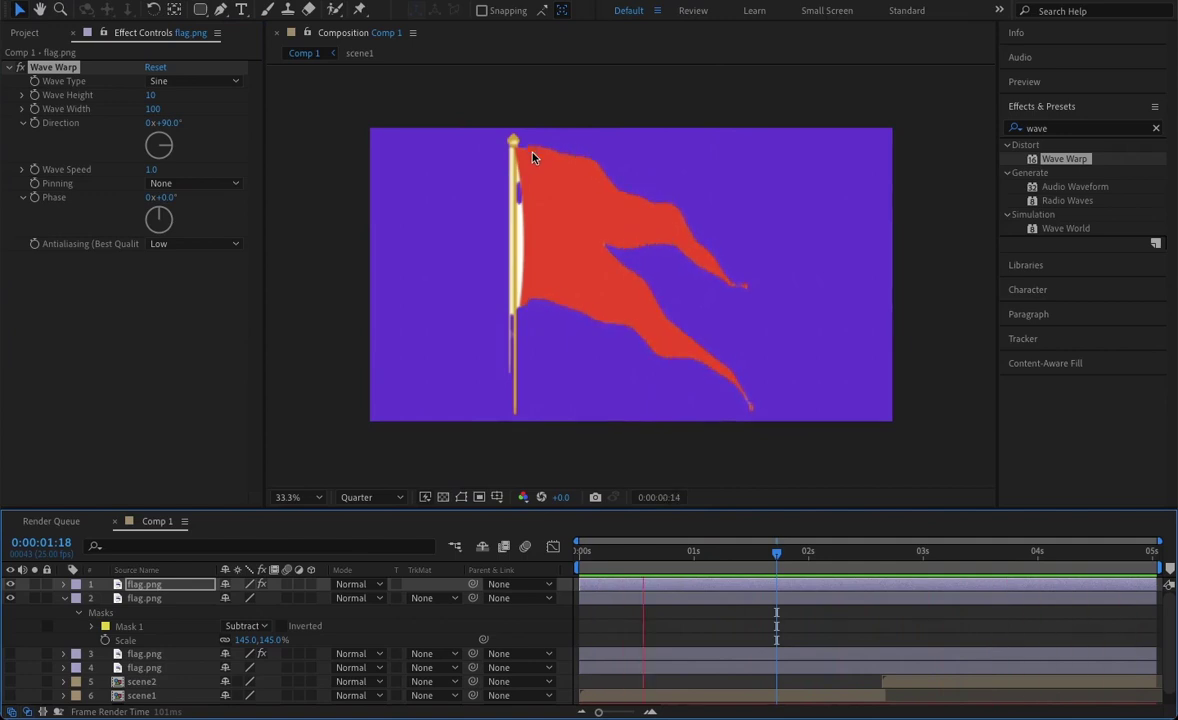
{"action": "key", "text": "space"}
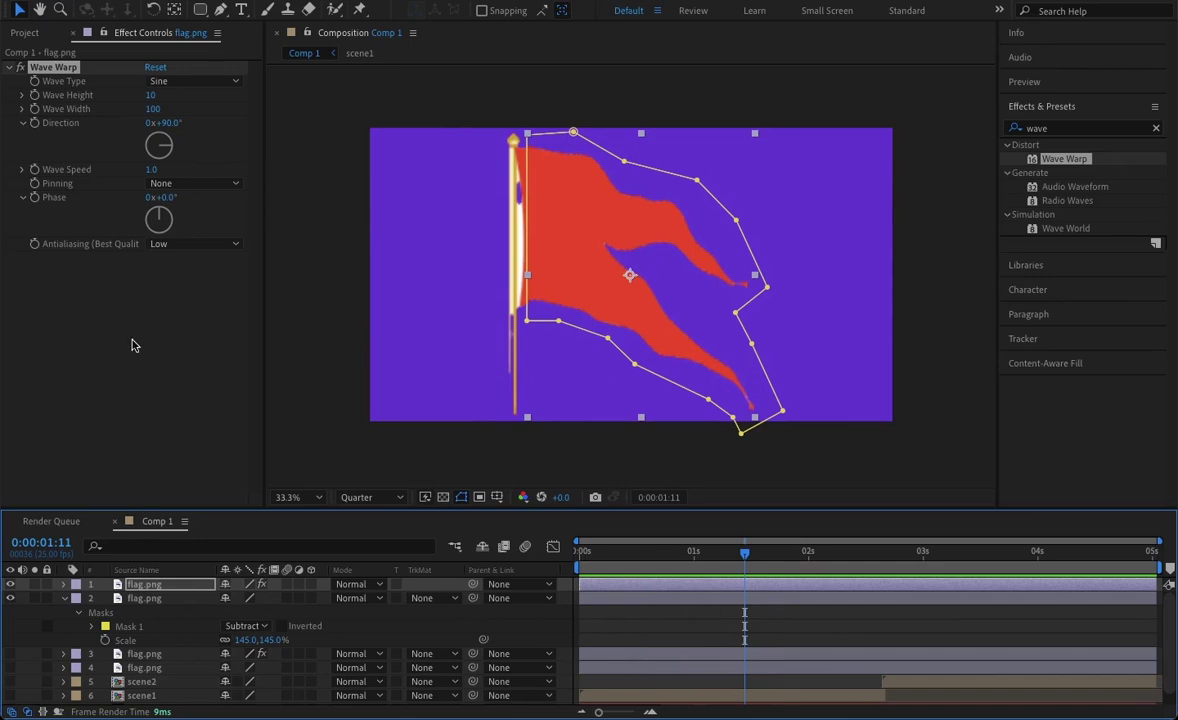
{"action": "key", "text": "Home"}
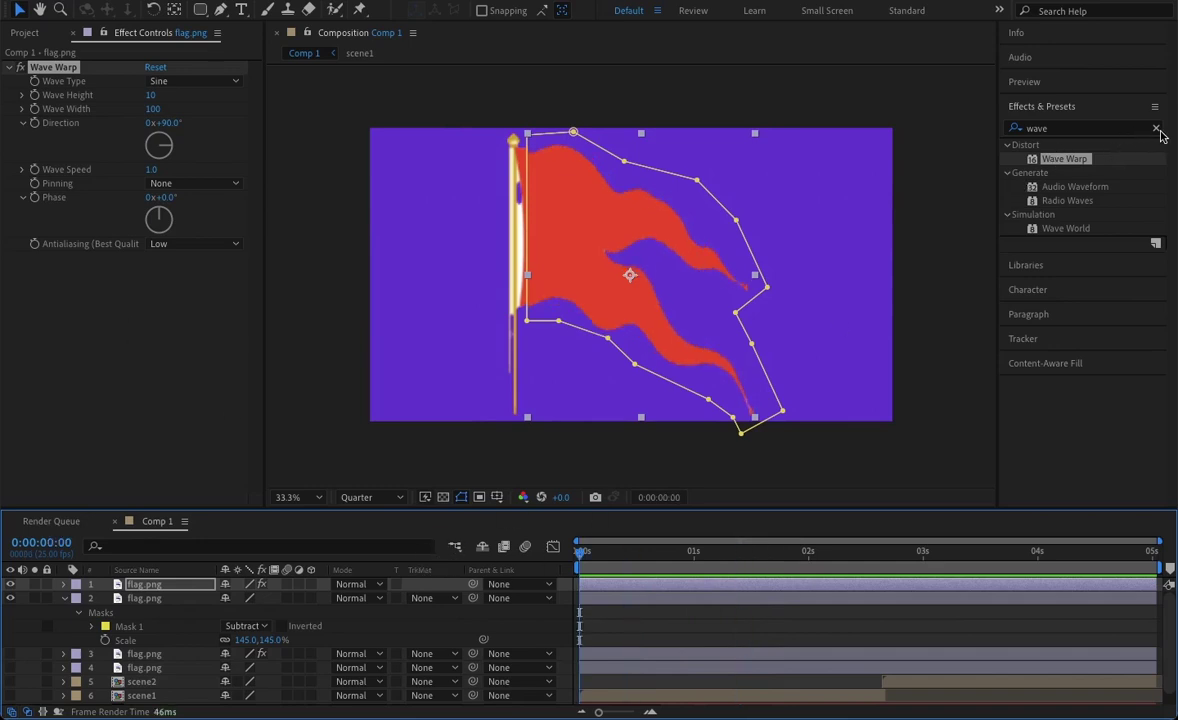
Apply a Transform effect to the top flag and set its Position X to -80.5
{"action": "left_click", "coordinate": [1157, 130]}
{"action": "left_click", "coordinate": [1065, 130]}
{"action": "type", "text": "tra"}
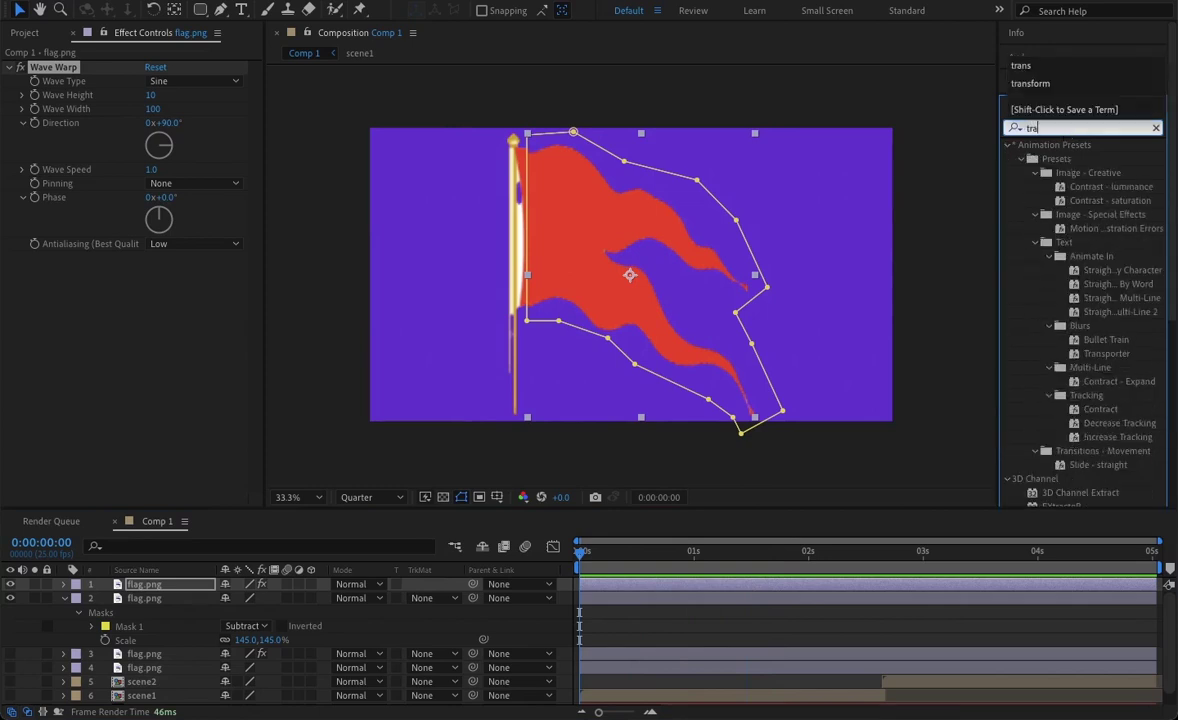
{"action": "type", "text": "nsfo"}
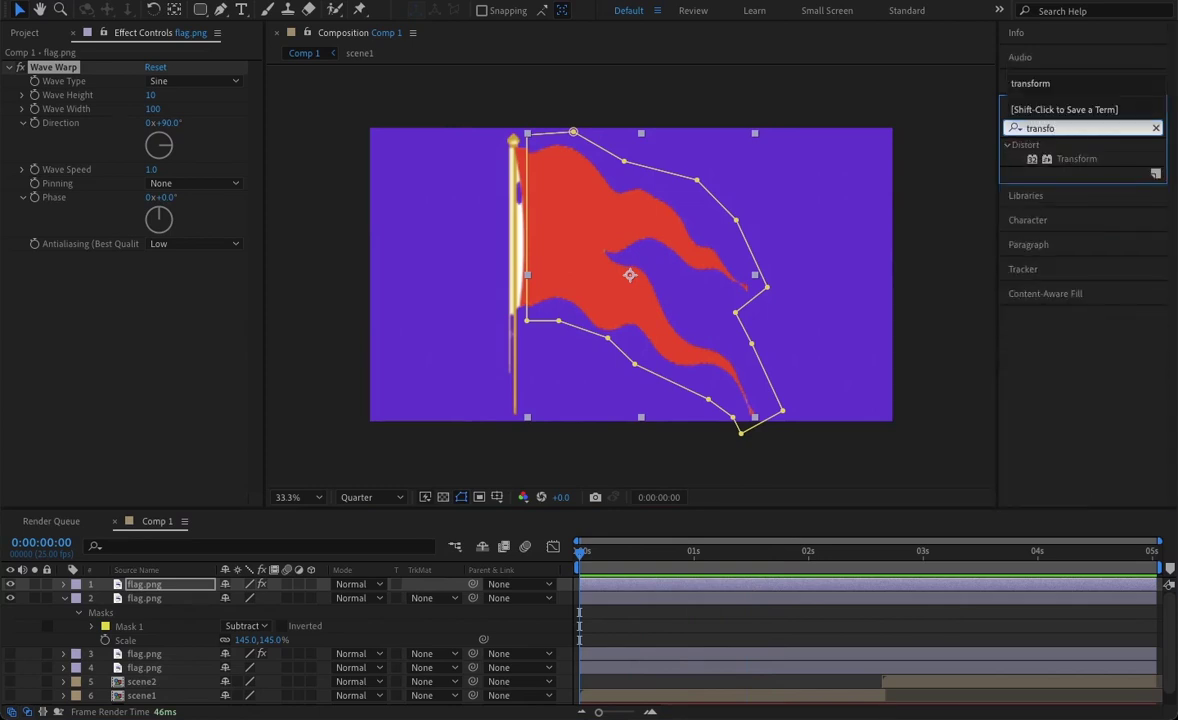
{"action": "left_click_drag", "start_coordinate": [1076, 158], "coordinate": [668, 238]}
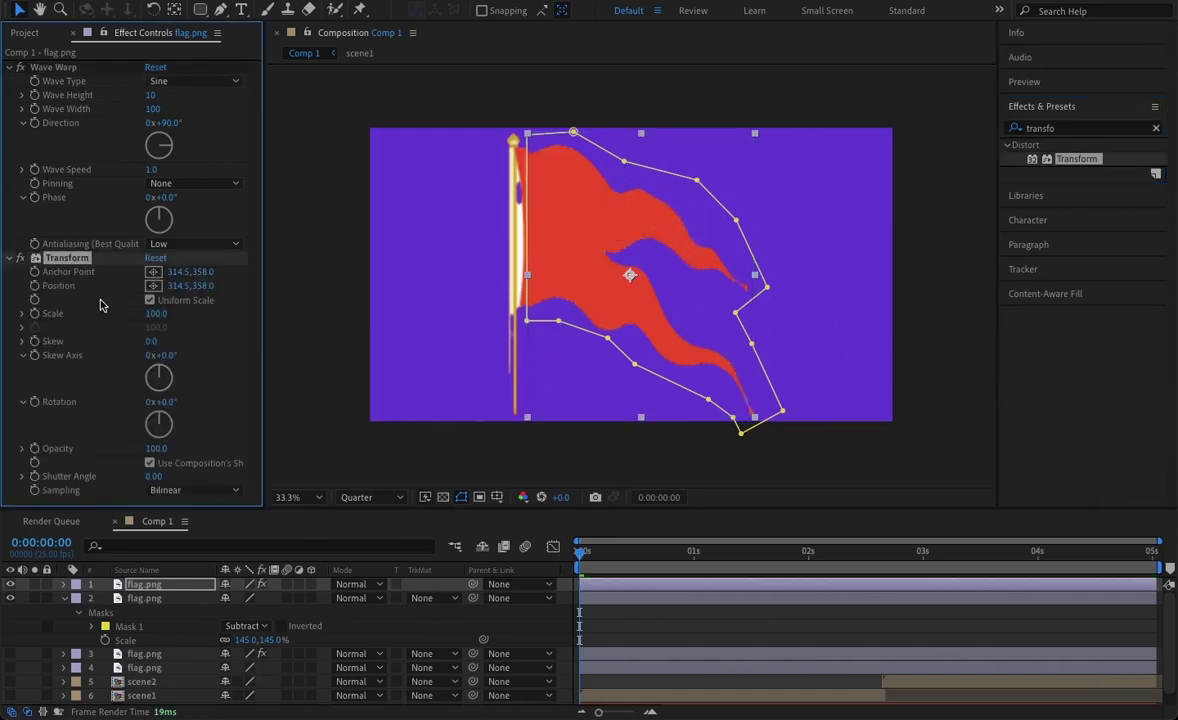
{"action": "left_click_drag", "start_coordinate": [177, 288], "coordinate": [8, 285]}
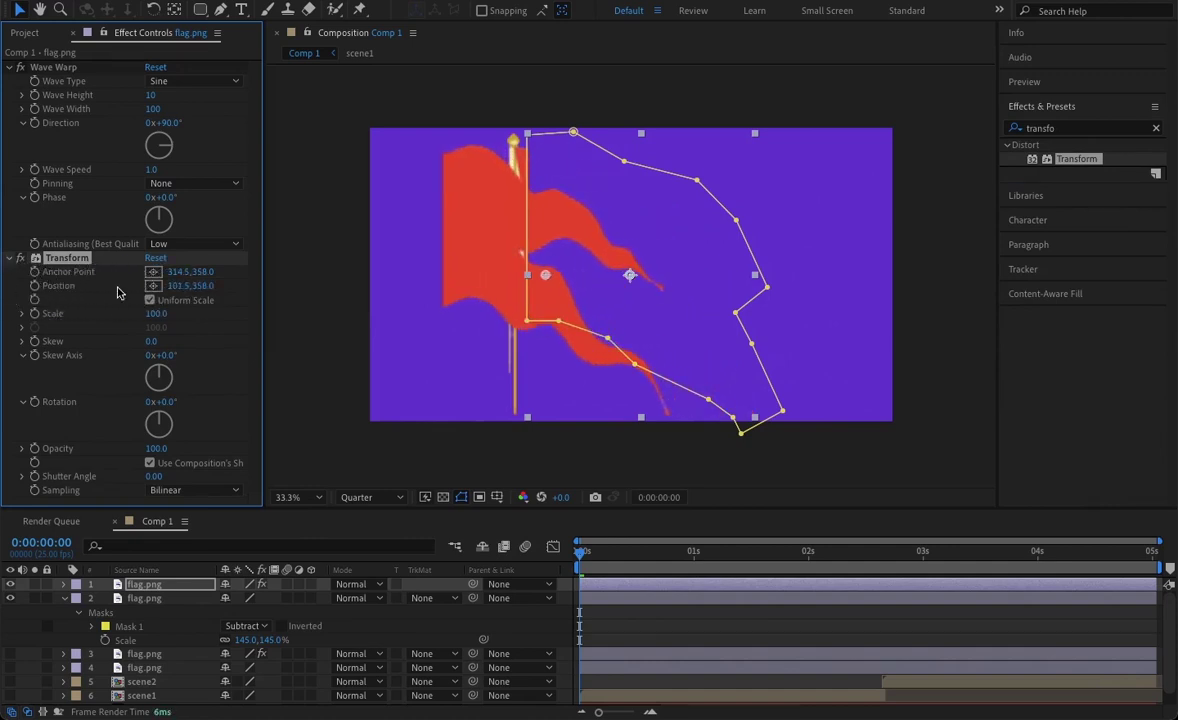
{"action": "left_click_drag", "start_coordinate": [160, 286], "coordinate": [27, 280]}
{"action": "left_click_drag", "start_coordinate": [167, 289], "coordinate": [174, 291]}
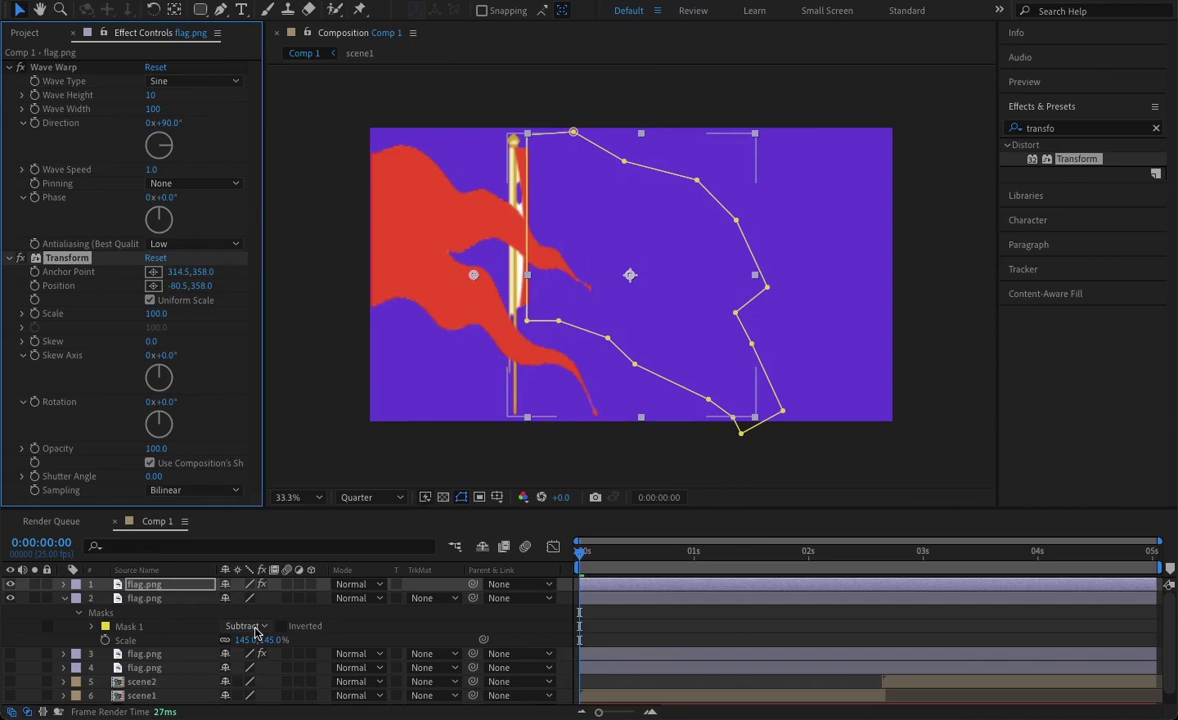
{"action": "left_click", "coordinate": [143, 590]}
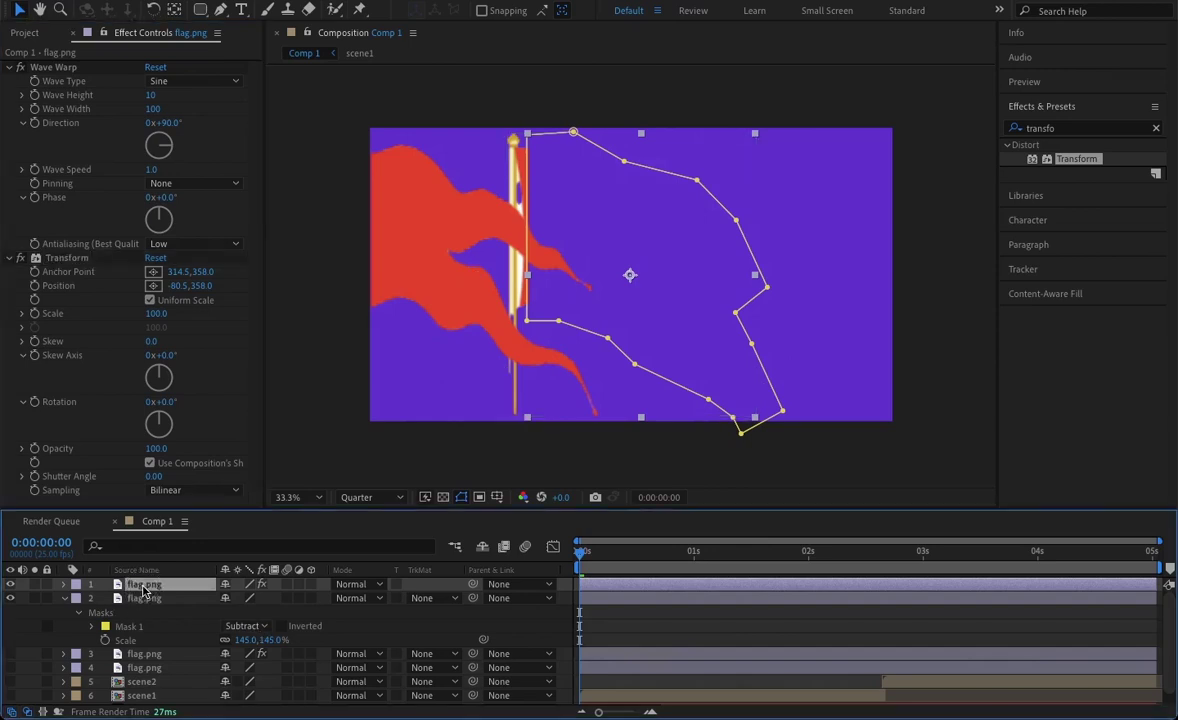
Show the top flag layer's Position and set its X value to 1525
{"action": "key", "text": "p"}
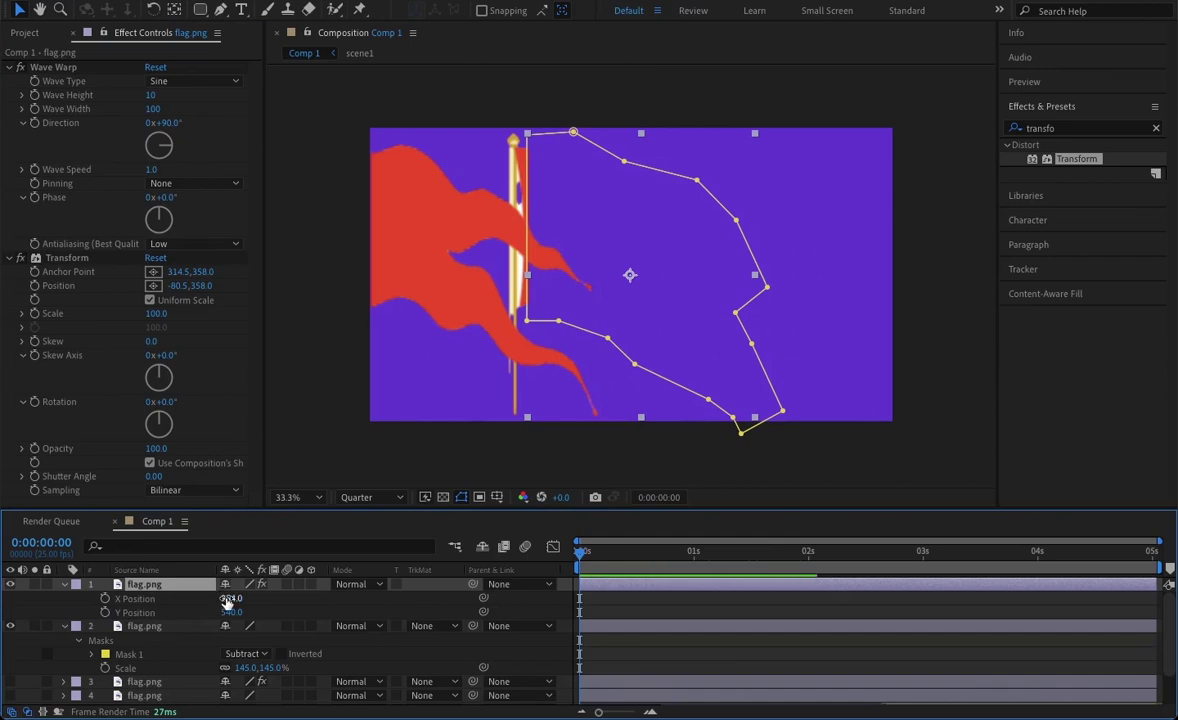
{"action": "left_click_drag", "start_coordinate": [228, 598], "coordinate": [665, 571]}
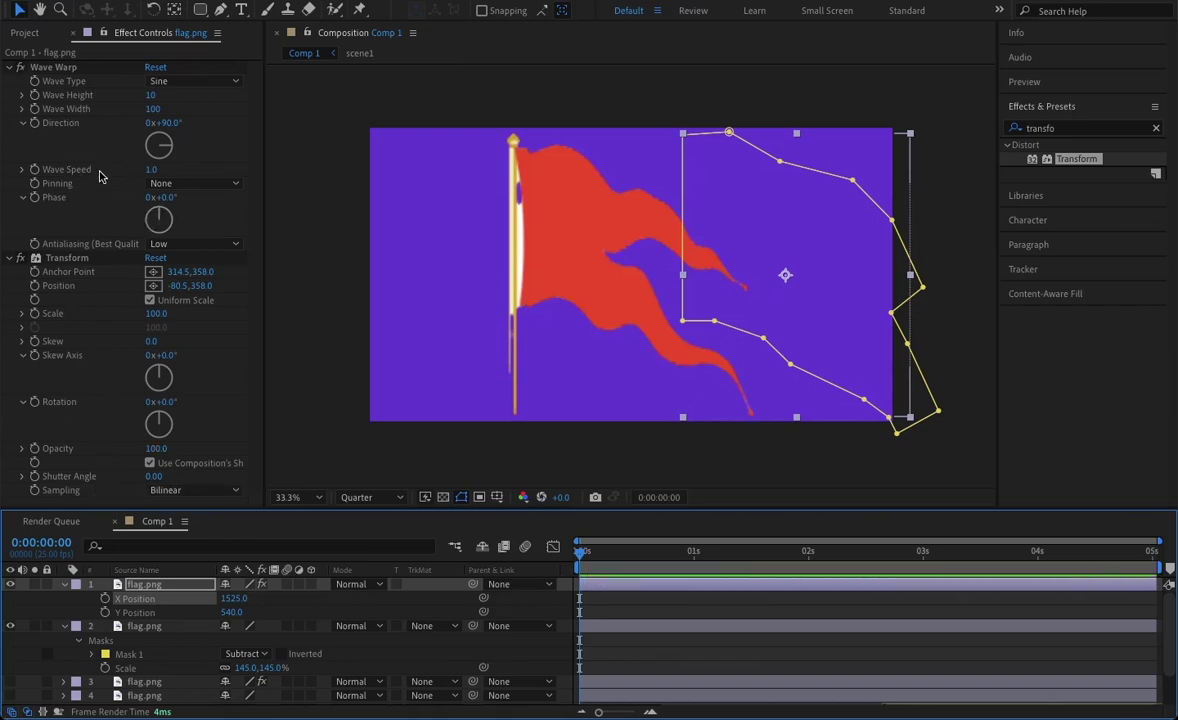
Set Wave Warp Pinning to Left Edge, deselect the layer, and preview the waving flag
{"action": "left_click", "coordinate": [229, 187]}
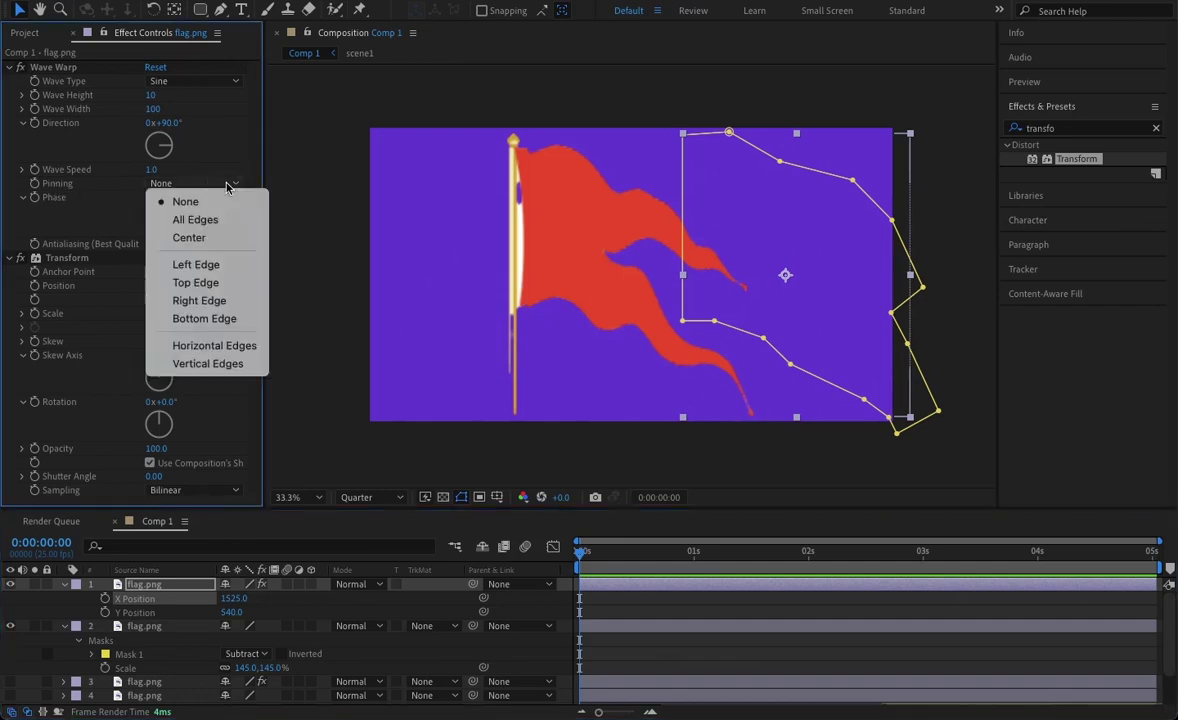
{"action": "left_click", "coordinate": [224, 262]}
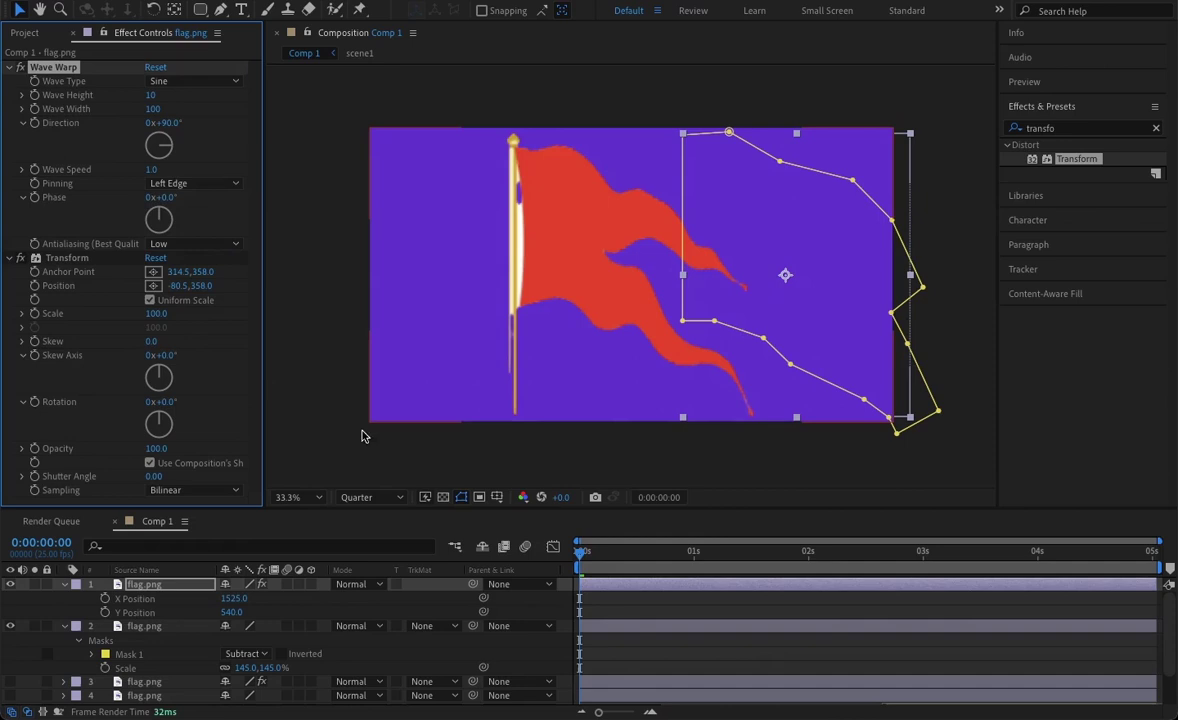
{"action": "left_click", "coordinate": [430, 265]}
{"action": "key", "text": "space"}
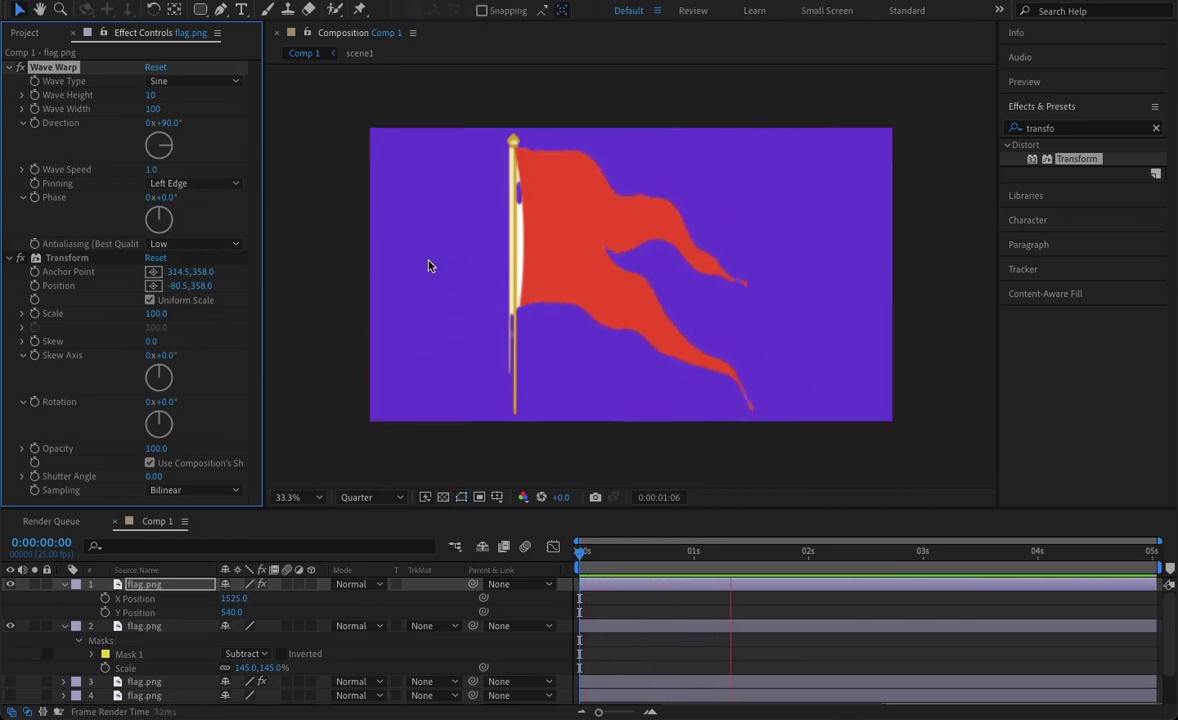